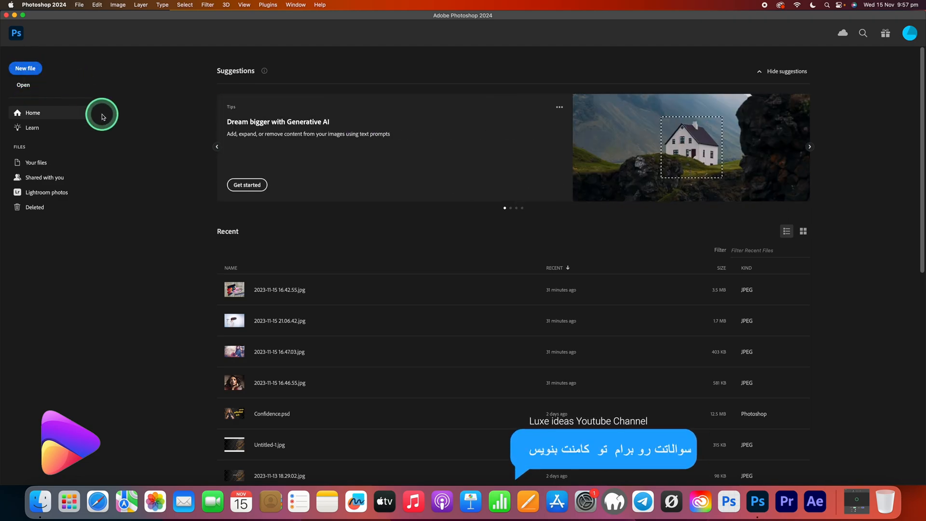
Create a new document named Learning-Ps from the 1920 x 1080 px, 72 ppi custom preset.
left_click(30, 69)
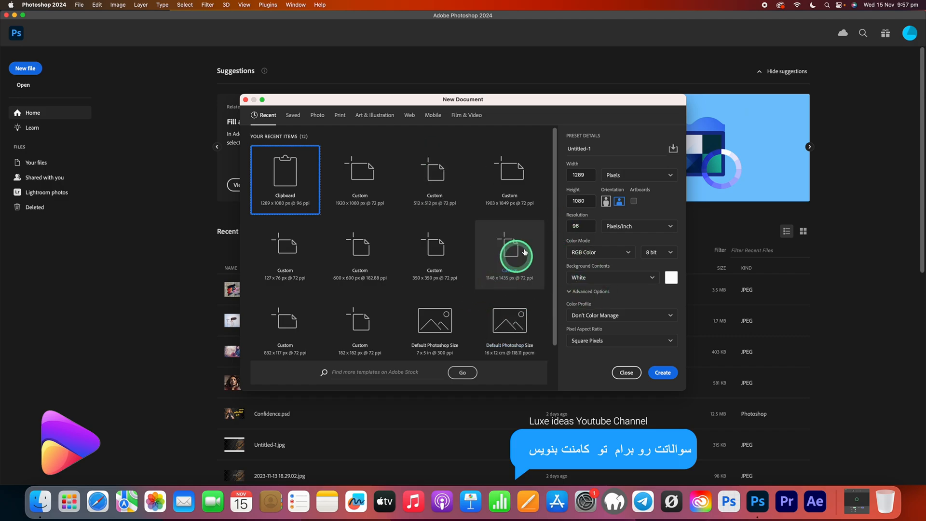
left_click(584, 149)
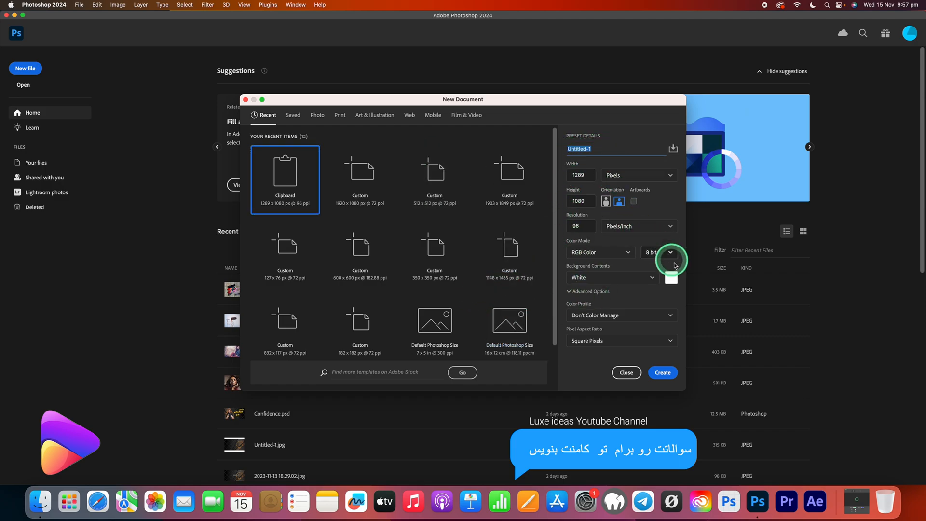
type("L")
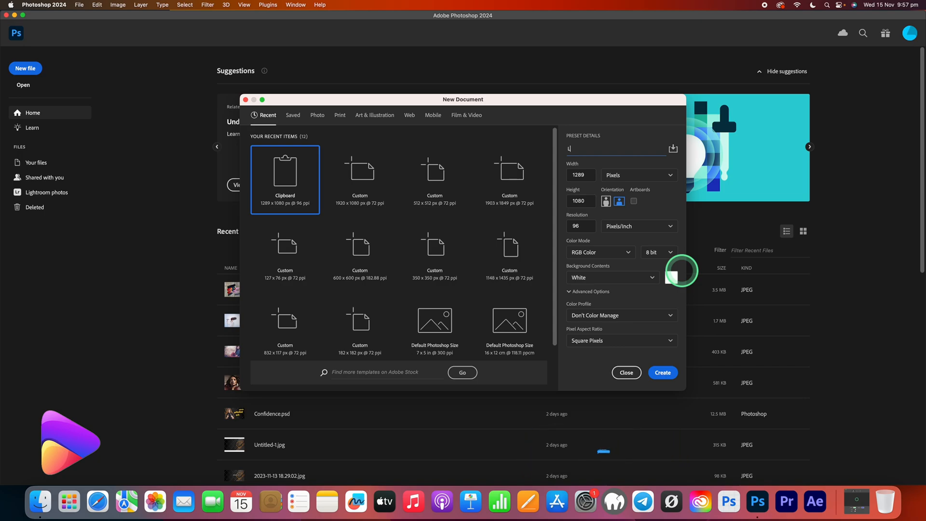
type("earning-Ps")
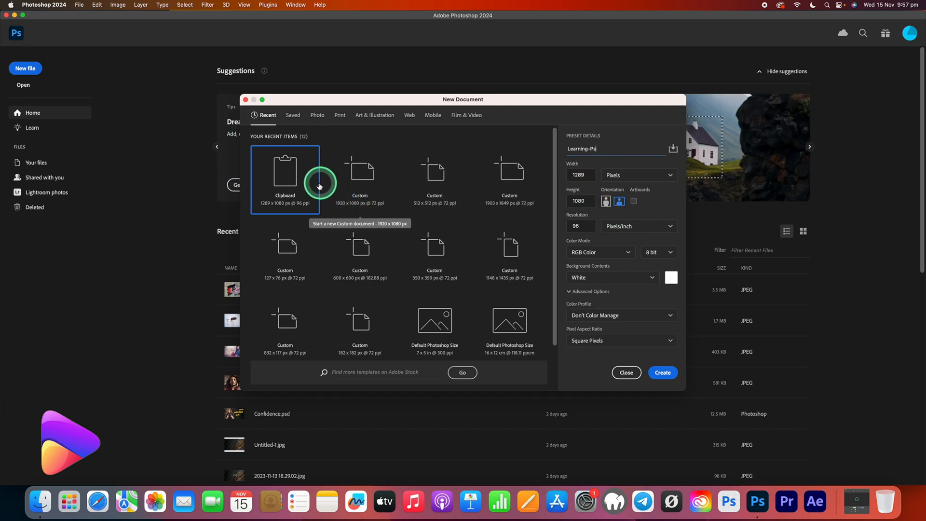
left_click(374, 186)
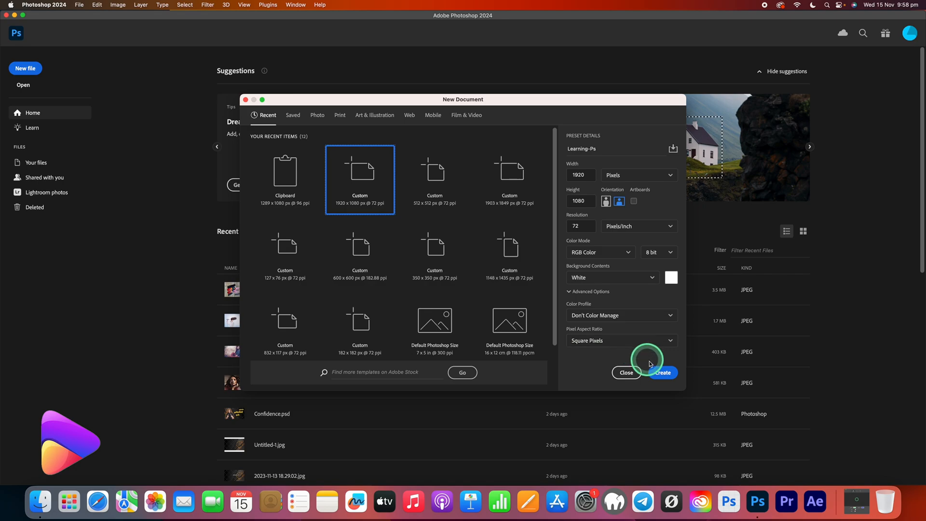
left_click(670, 376)
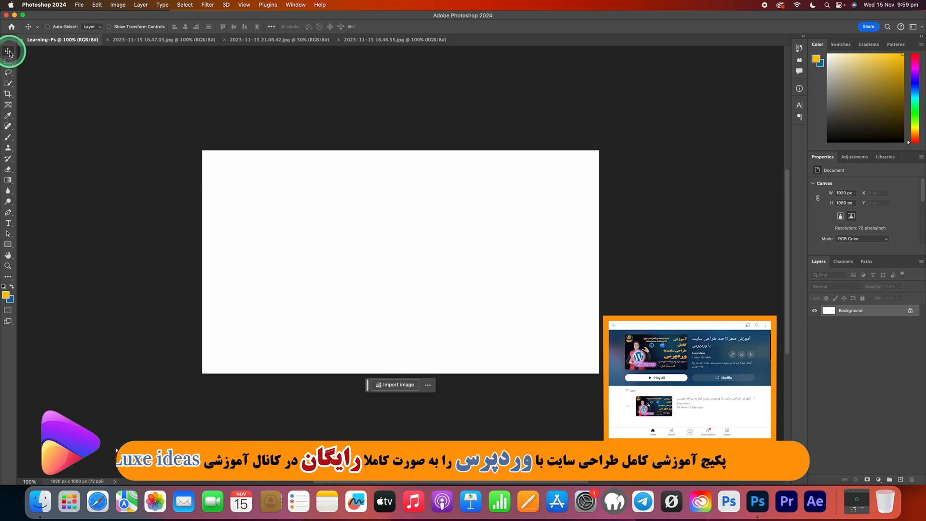
Activate the Quick Selection tool from the group of selection tools.
mouse_move(12, 54)
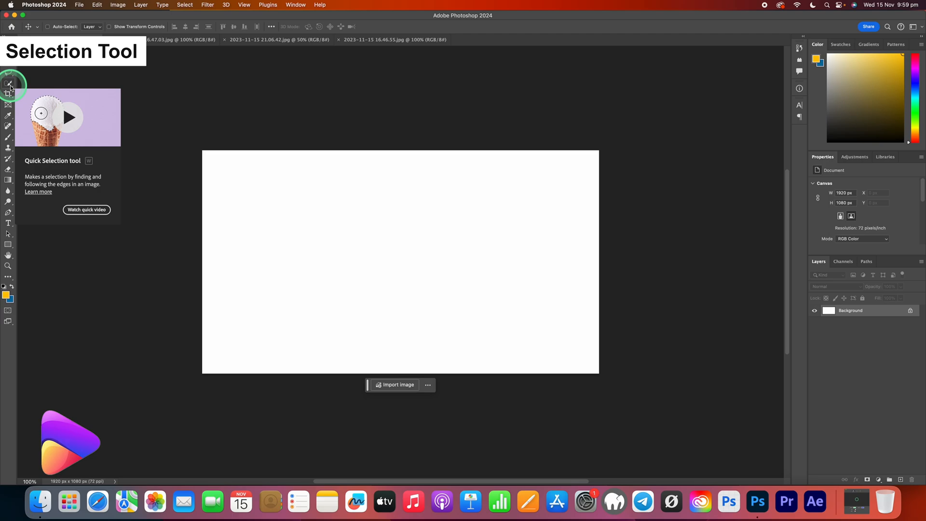
left_click(10, 85)
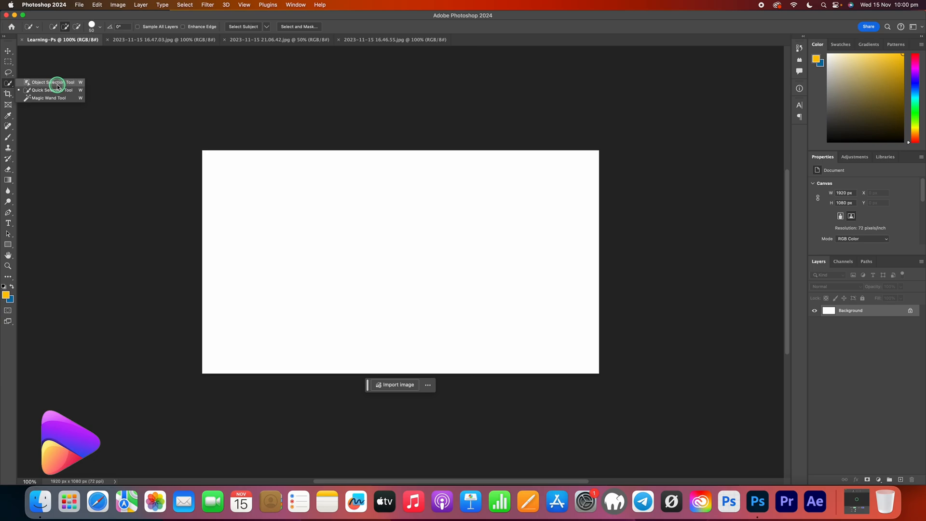
left_click(50, 91)
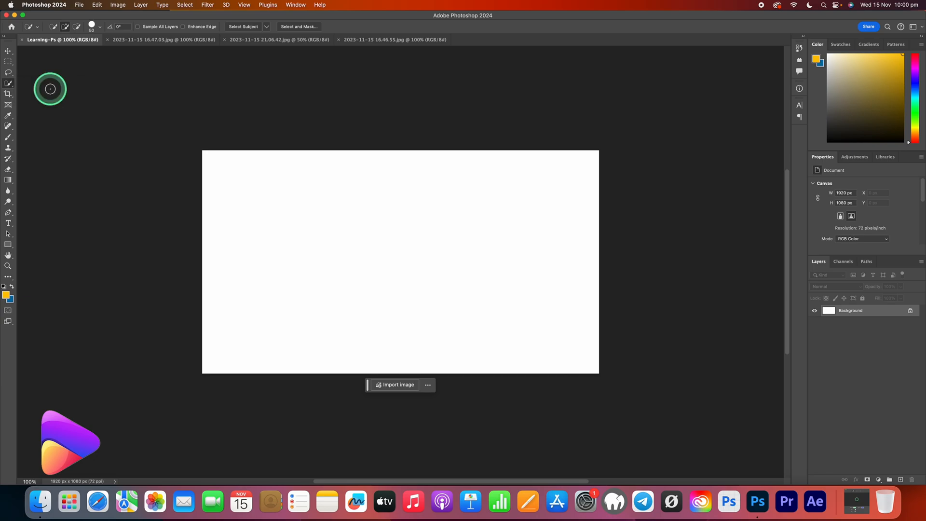
In 2023-11-15 16.47.03.jpg, select the seated woman with a rectangular Object Selection around her and clear the selection.
left_click(147, 41)
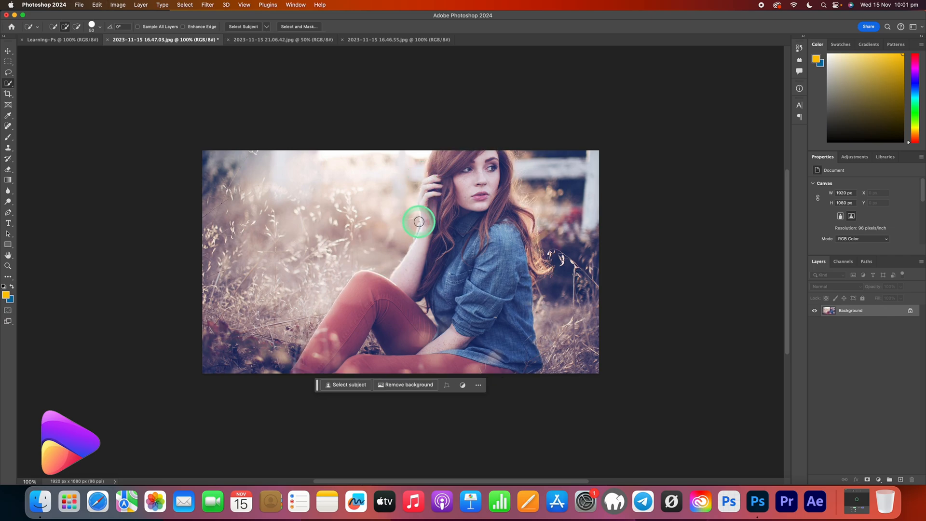
left_click(9, 85)
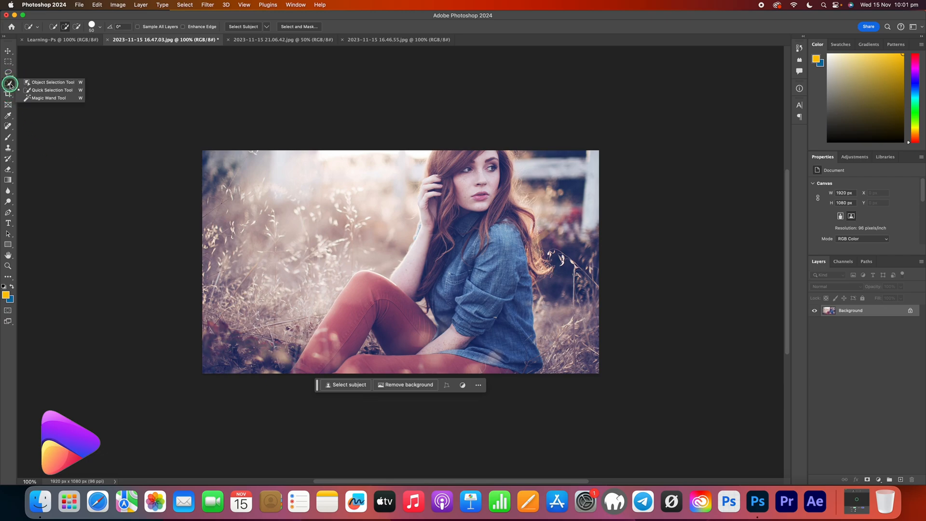
left_click(42, 83)
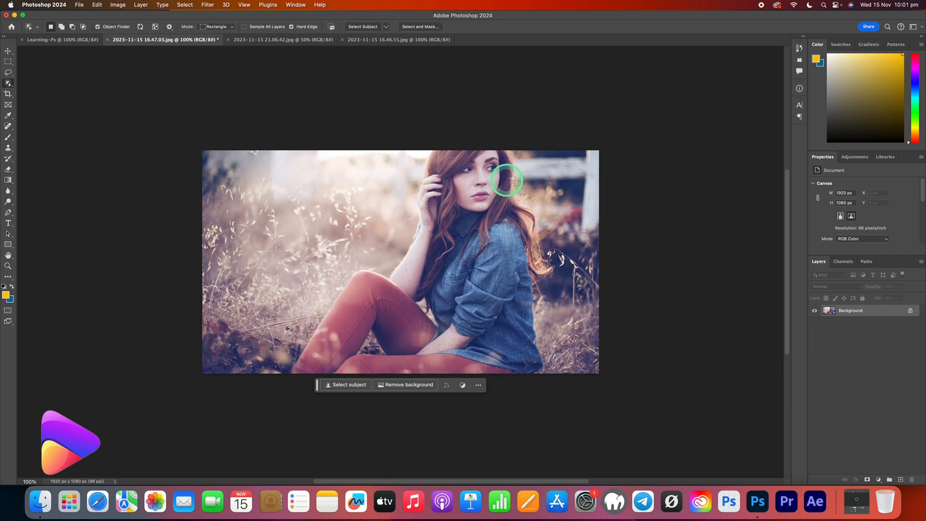
left_click_drag(559, 153, 272, 375)
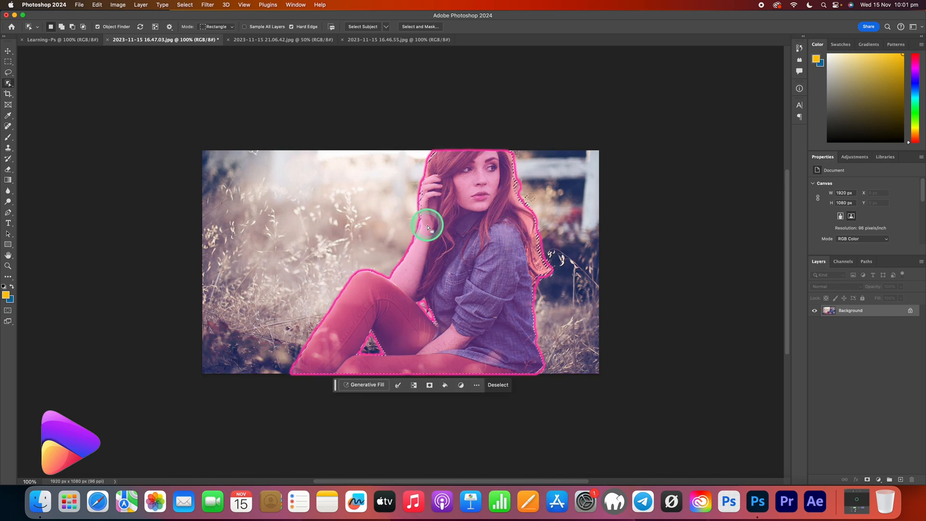
key("super+d")
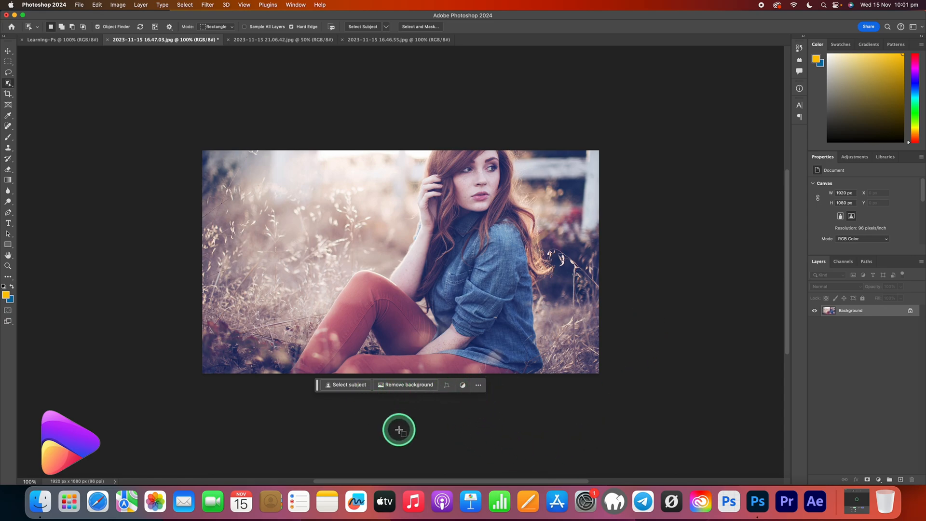
Select the photo's subject automatically with Select Subject and activate the Quick Selection tool.
left_click(348, 388)
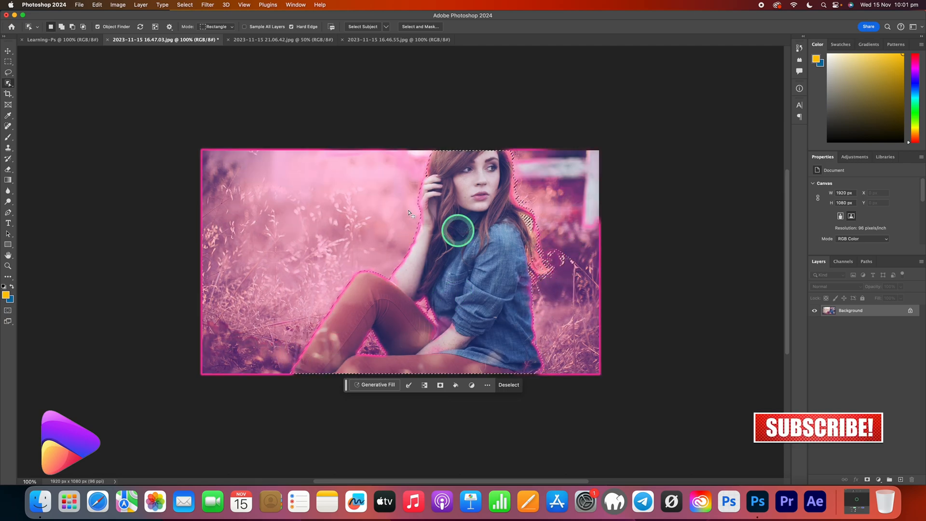
right_click(8, 84)
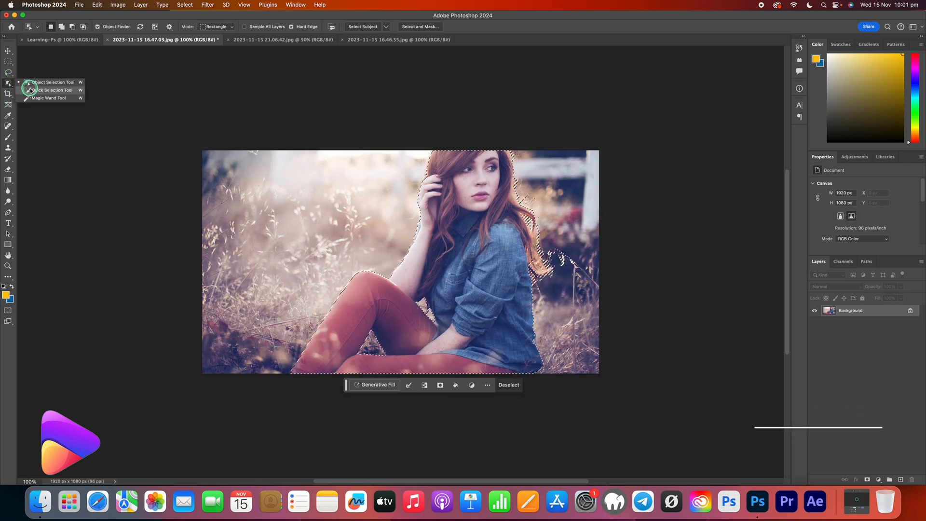
left_click(30, 90)
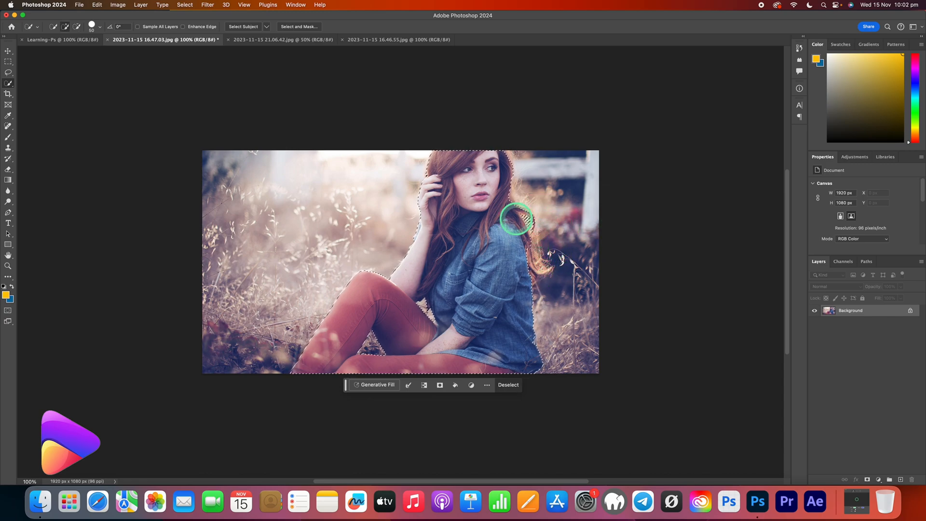
Return to the Learning-Ps document and activate the Rectangle tool from the shape tools.
left_click(77, 39)
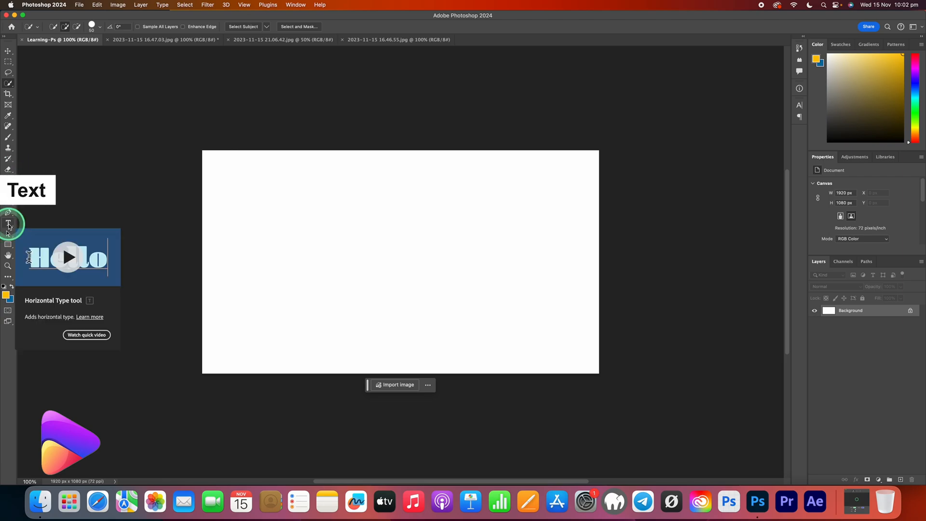
left_click(8, 244)
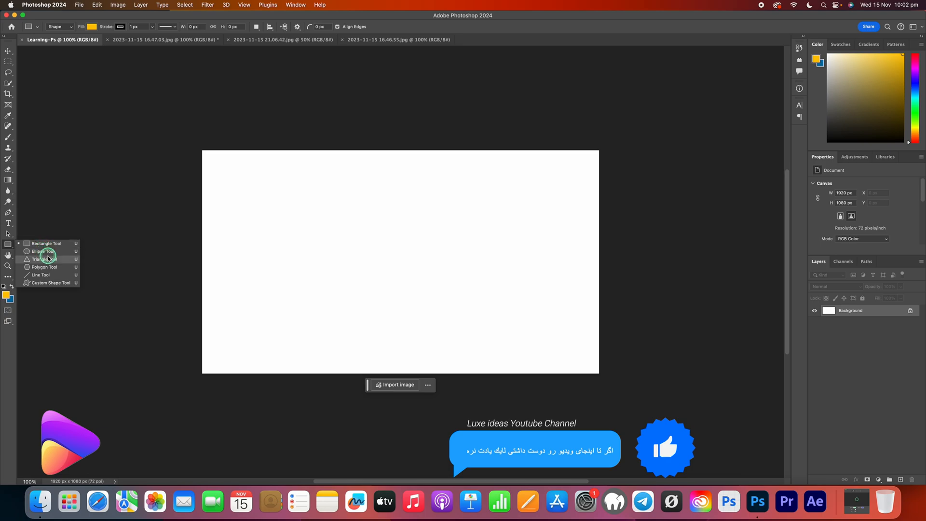
left_click(42, 244)
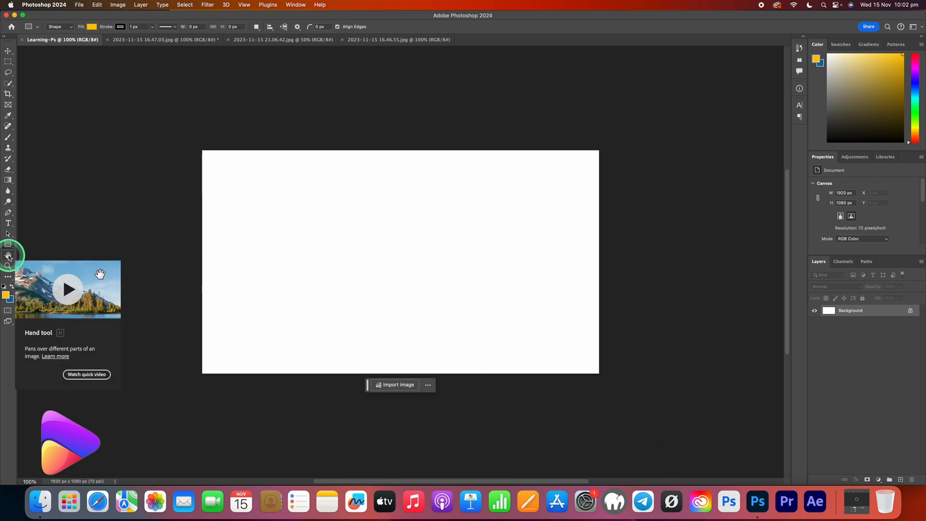
Pan the blank canvas with the Hand tool and zoom in and out on it with the Zoom tool.
left_click(8, 255)
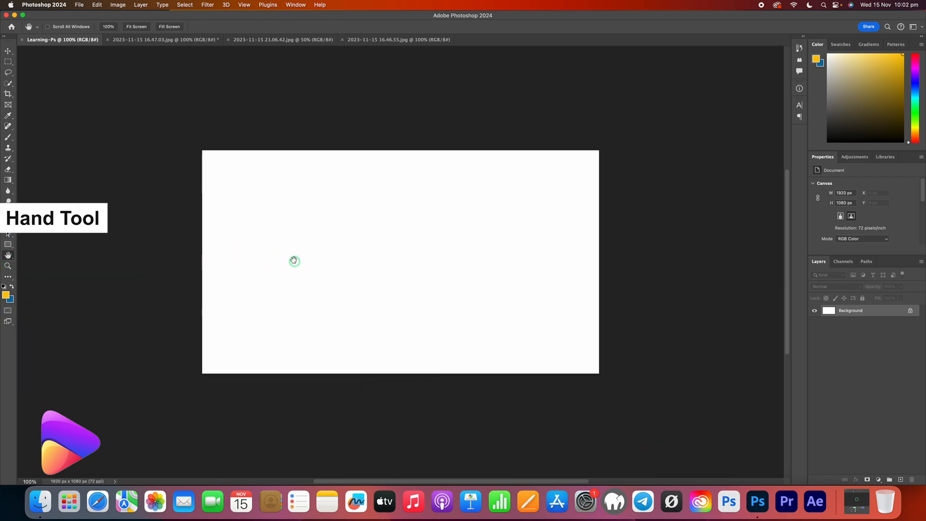
mouse_move(294, 261)
left_mouse_down()
mouse_move(237, 205)
mouse_move(290, 258)
left_mouse_up()
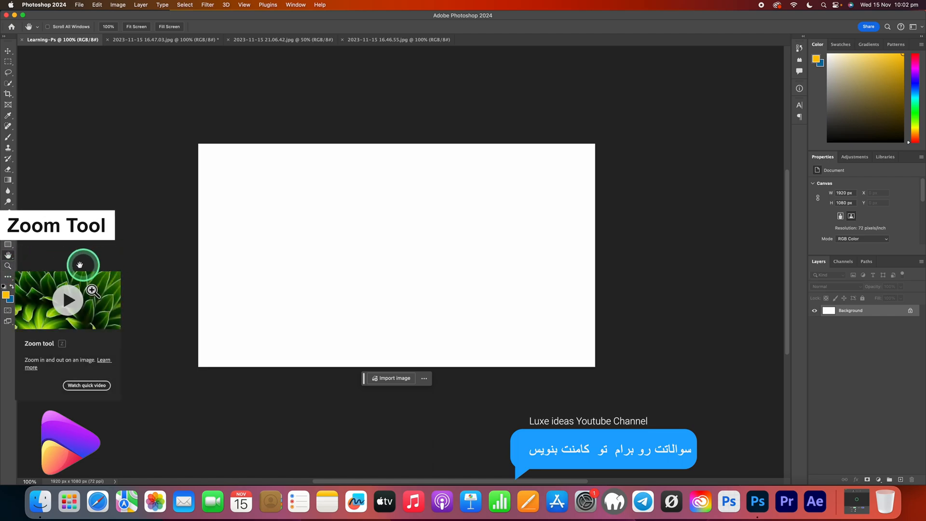
left_click(14, 266)
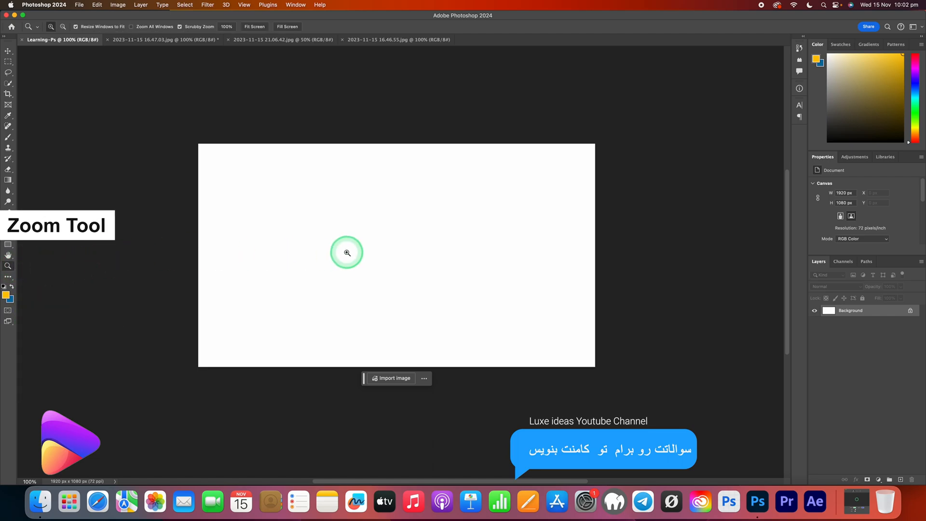
left_click_drag(347, 253, 396, 258)
left_click_drag(500, 262, 390, 268)
left_click_drag(219, 277, 221, 276)
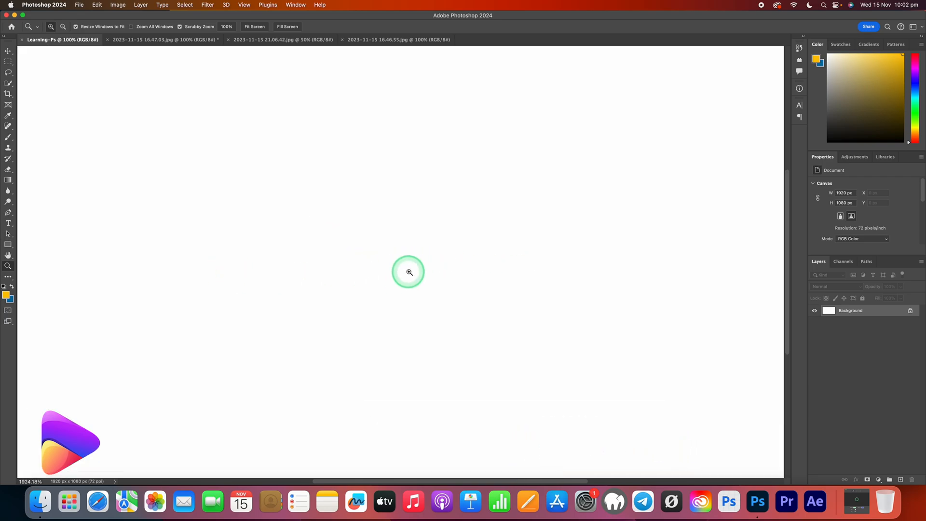
left_click_drag(580, 320, 487, 322)
scroll(519, 317, "right", 4)
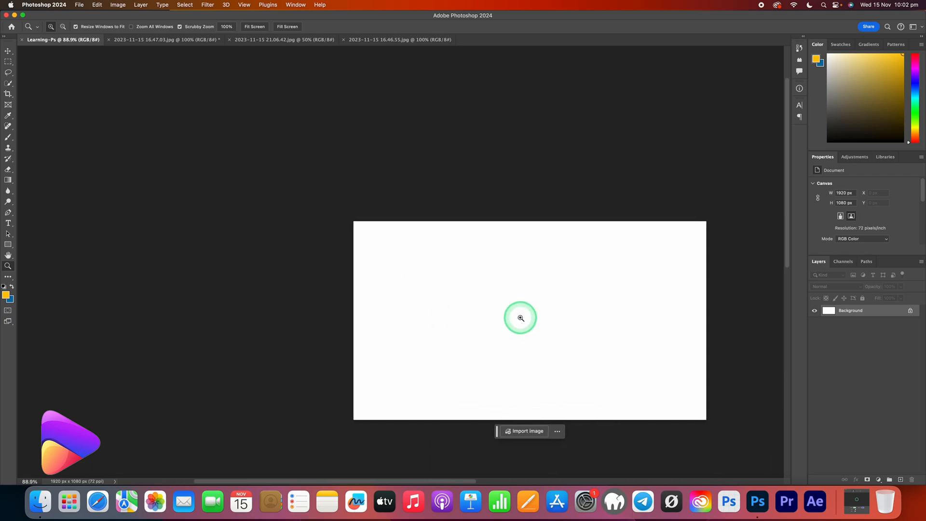
scroll(519, 316, "down", 5)
scroll(514, 316, "right", 3)
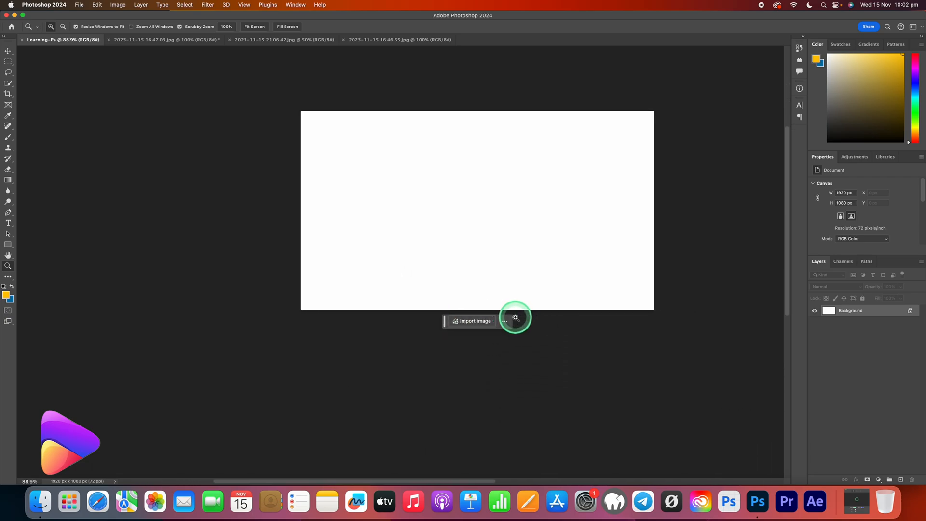
Open the foreground Color Picker, accept the current colour, and activate the Move tool.
left_click(6, 294)
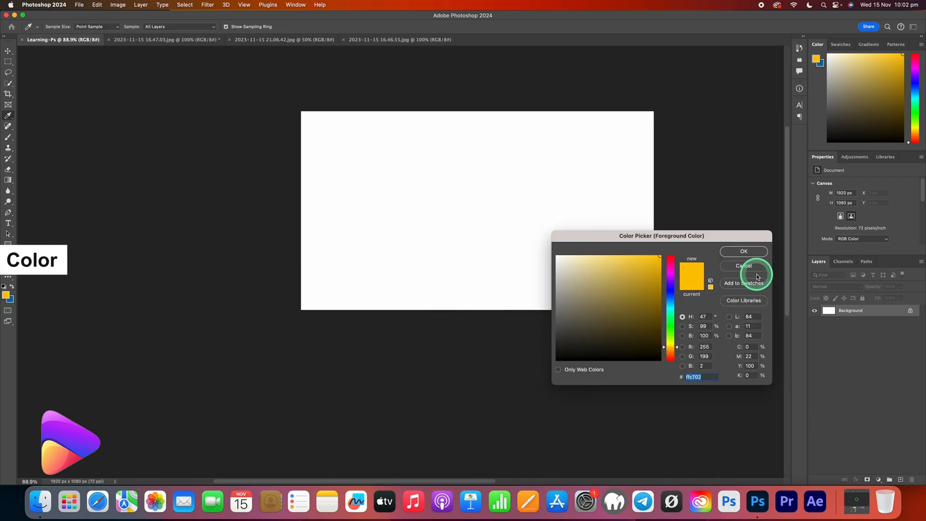
left_click(744, 252)
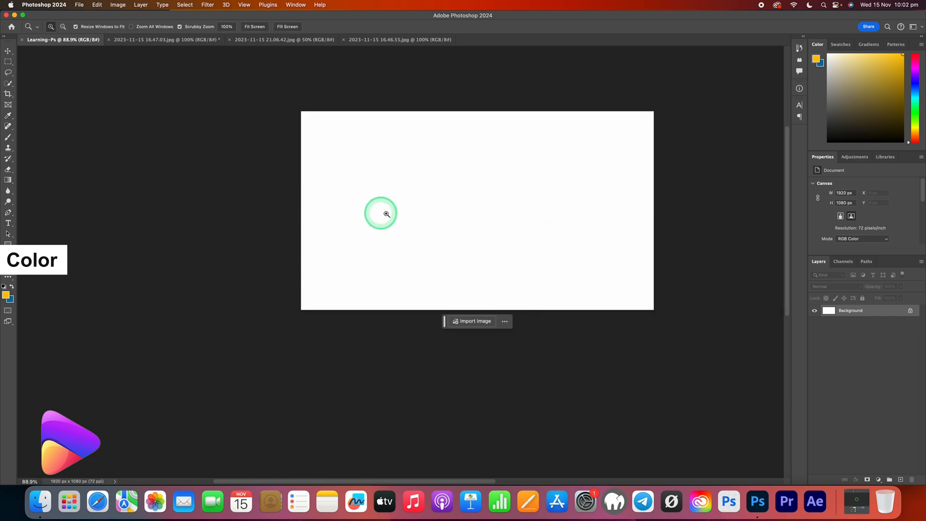
left_click(7, 50)
scroll(253, 160, "right", 3)
scroll(253, 160, "up", 1)
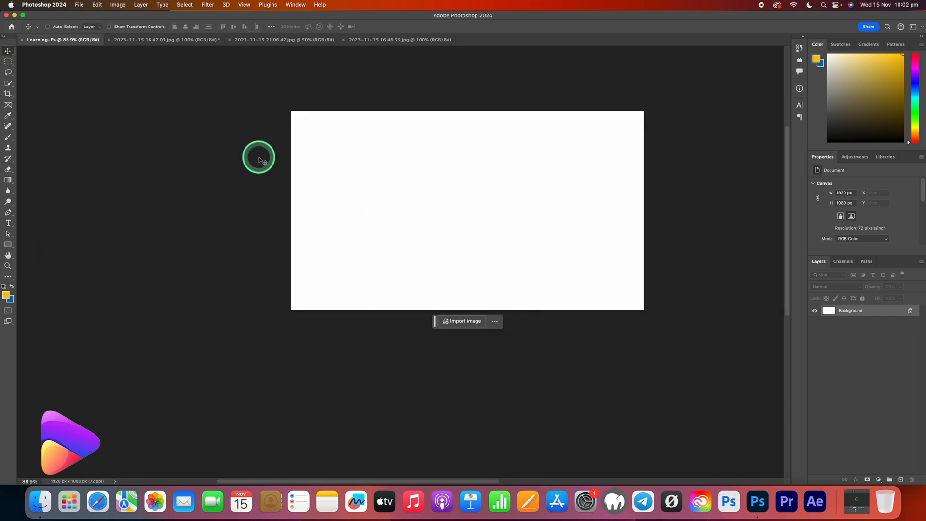
scroll(248, 163, "up", 2)
scroll(249, 163, "right", 2)
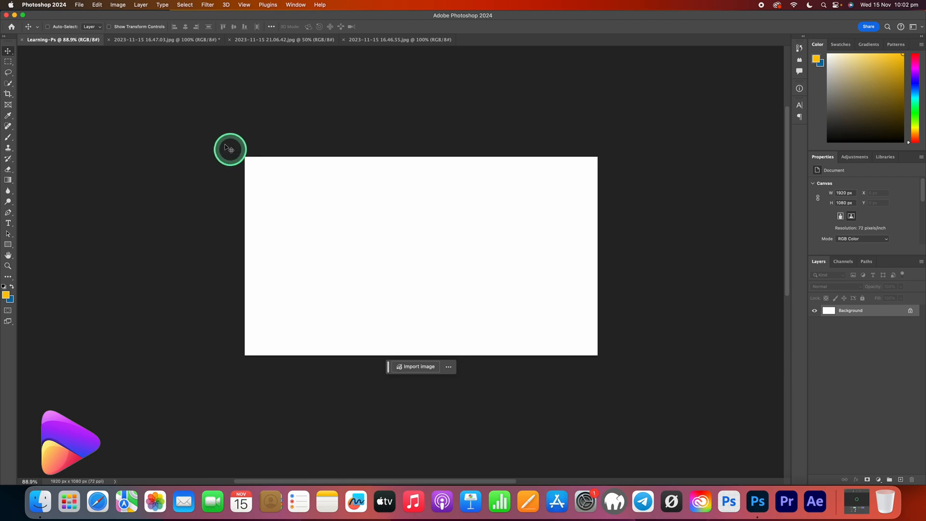
In 2023-11-15 16.47.03.jpg, clear the selection around the woman and unlock the Background layer.
left_click(161, 44)
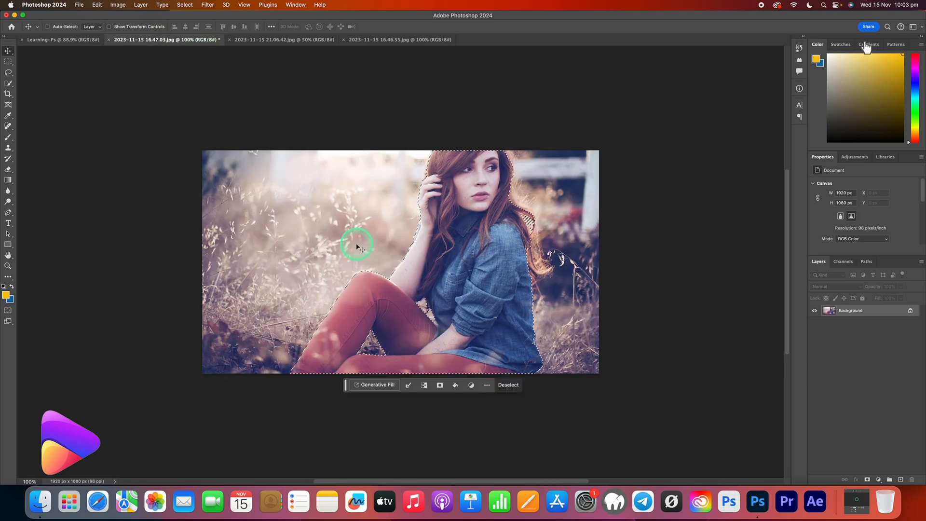
key("super+d")
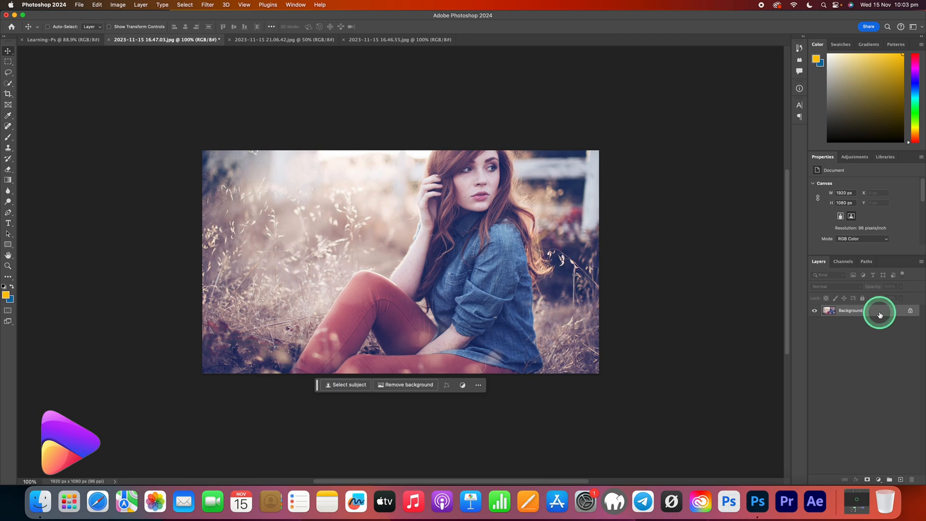
left_click(910, 310)
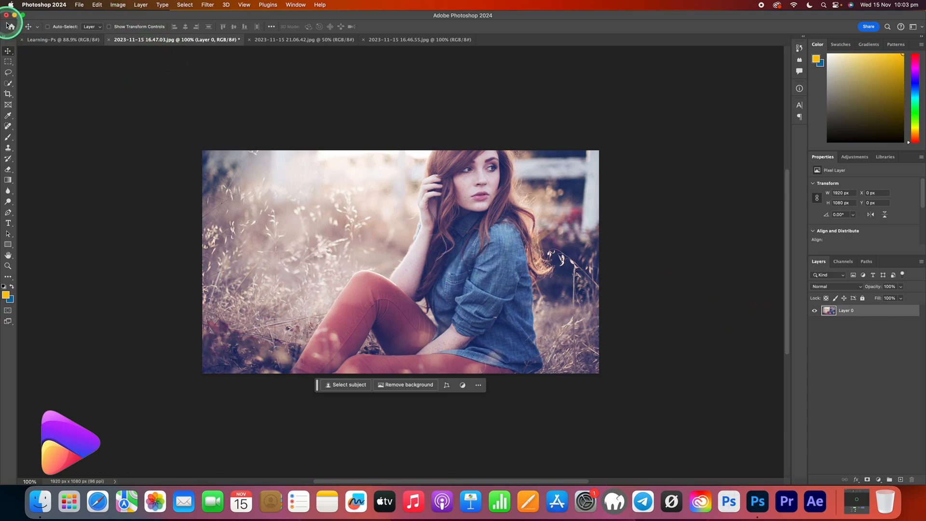
Flip the photo's canvas horizontally and undo the flip.
left_click(118, 6)
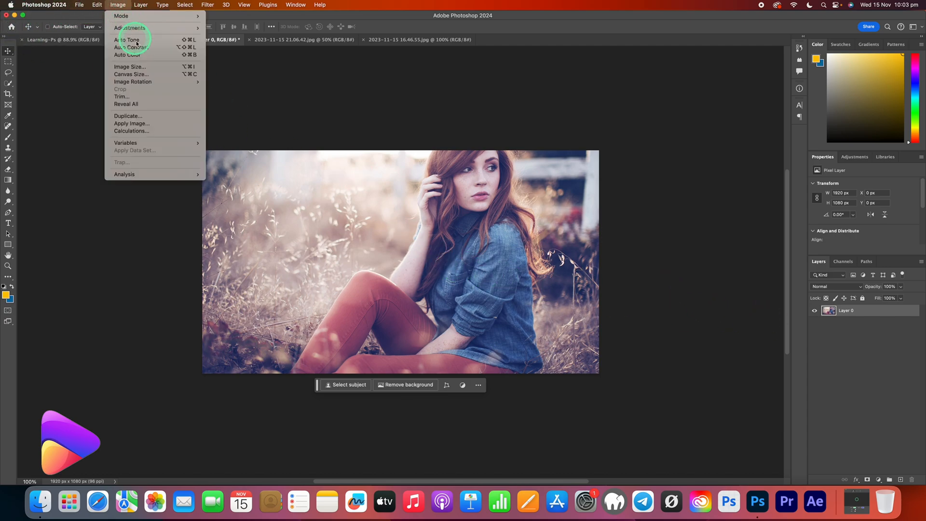
mouse_move(152, 85)
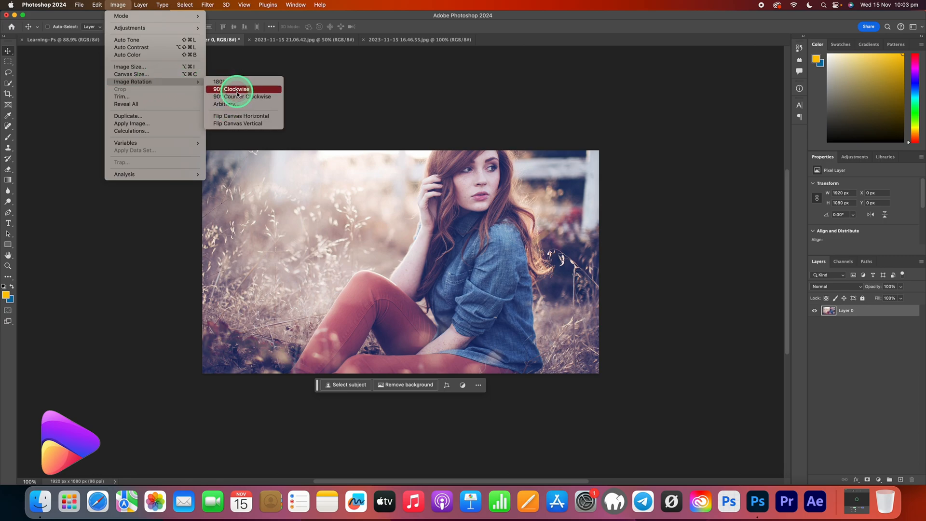
left_click(240, 116)
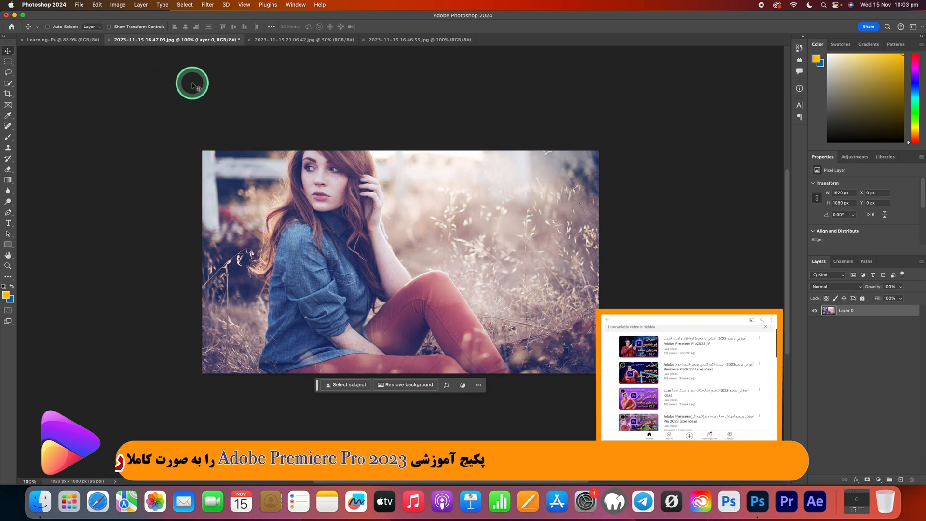
key("super+z")
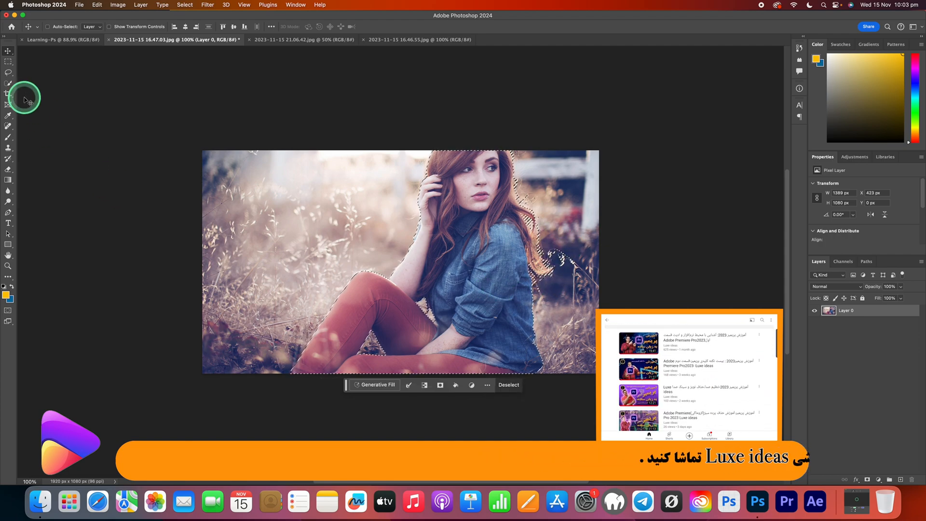
Select the woman with the Quick Selection tool, copy her, and paste her into the Learning-Ps document.
left_click(9, 83)
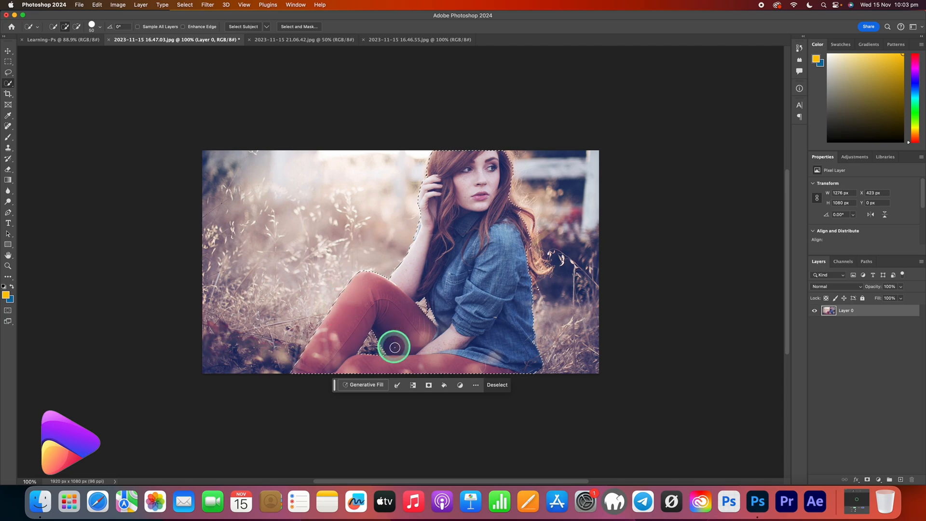
left_click(98, 5)
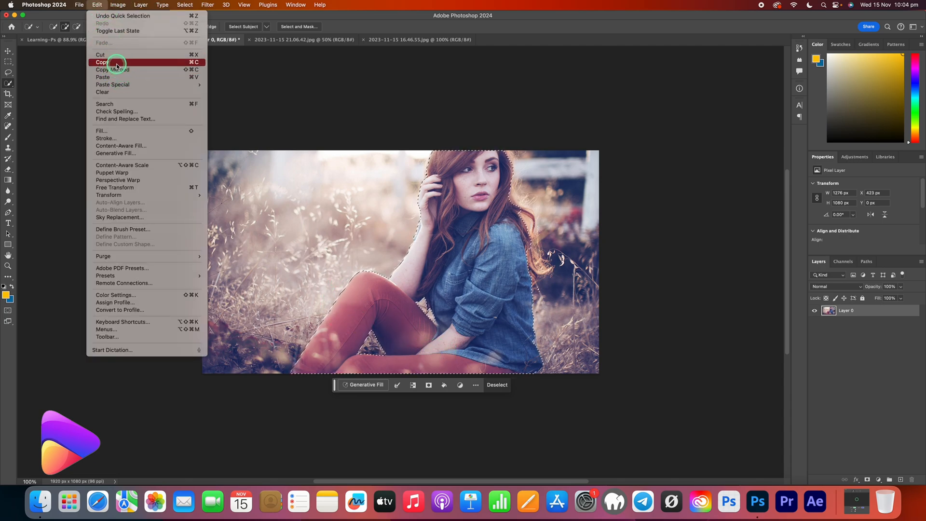
left_click(116, 64)
left_click(65, 40)
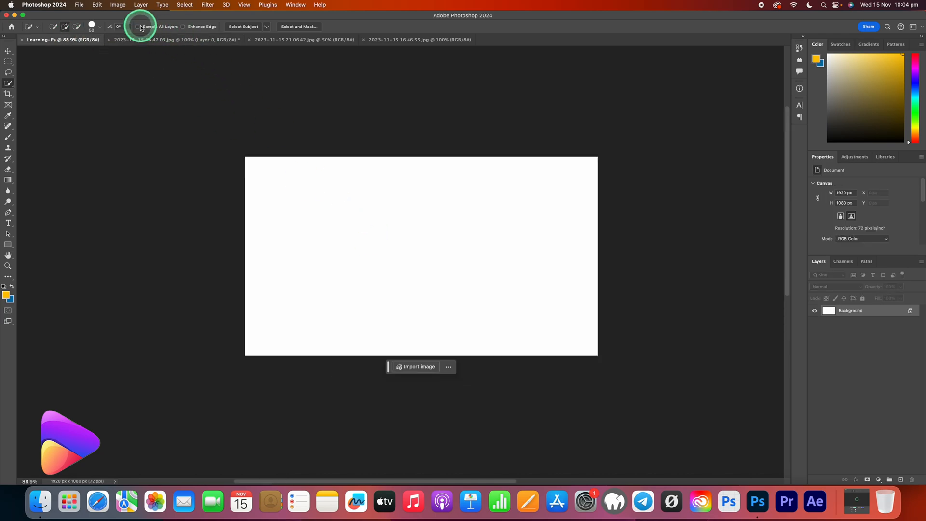
left_click(96, 5)
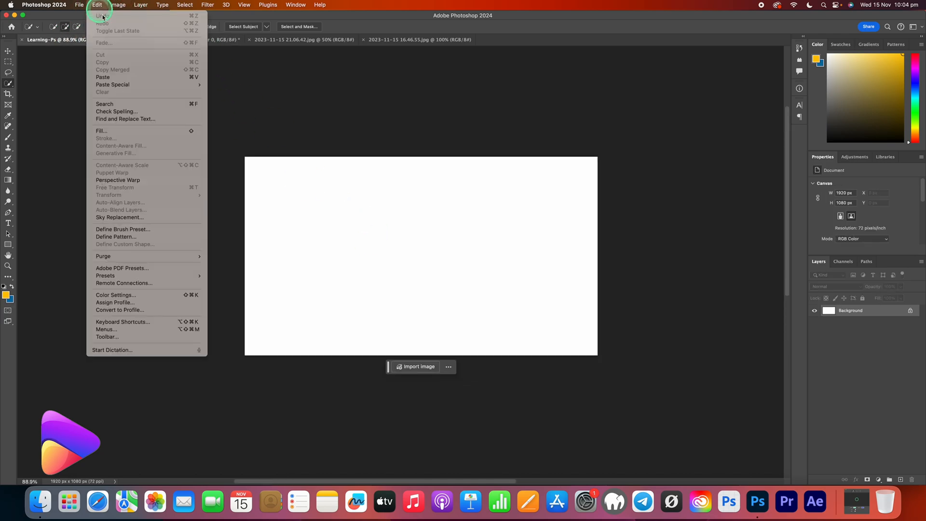
left_click(123, 77)
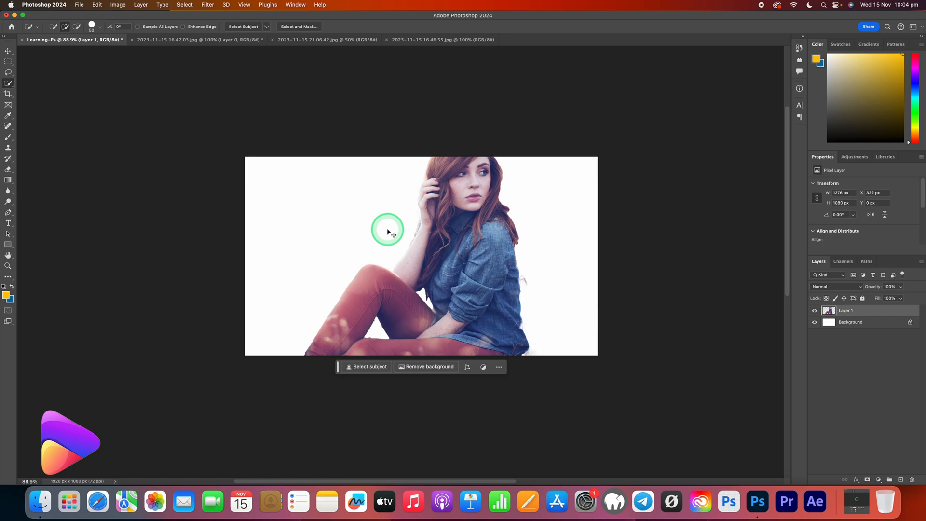
Move the pasted woman toward the right side of the canvas, to about X 538 px.
key("ctrl+t")
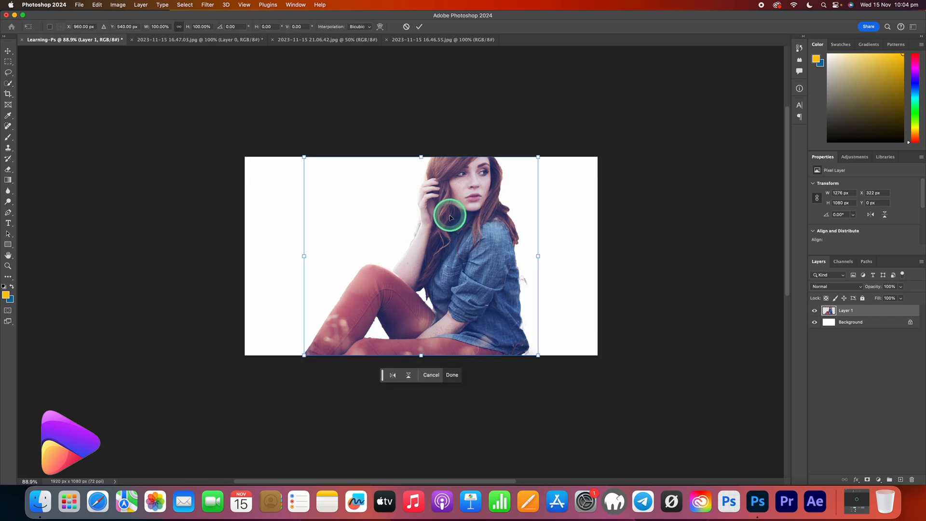
left_click(7, 52)
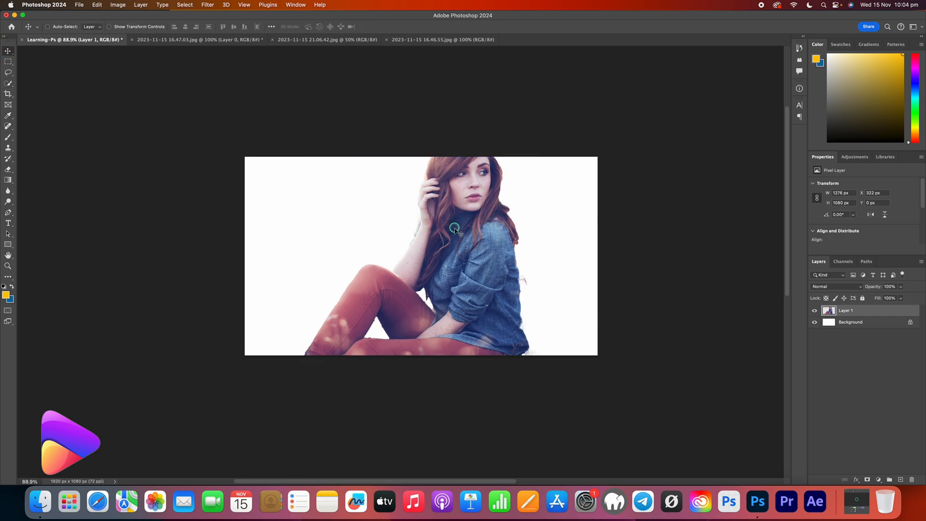
left_click_drag(455, 227, 495, 227)
Free-transform the woman to about 88.5% size, keeping her right of centre against the canvas's top edge.
key("ctrl+t")
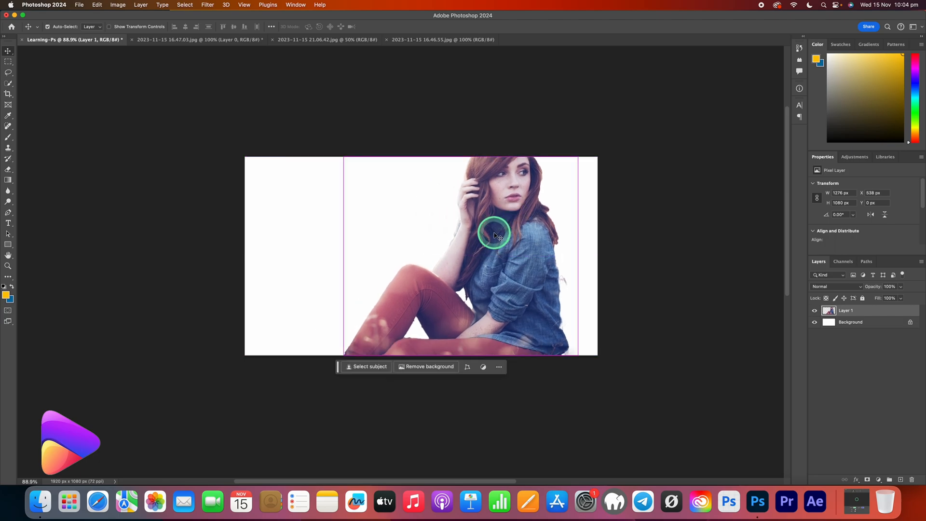
left_click_drag(577, 157, 523, 200)
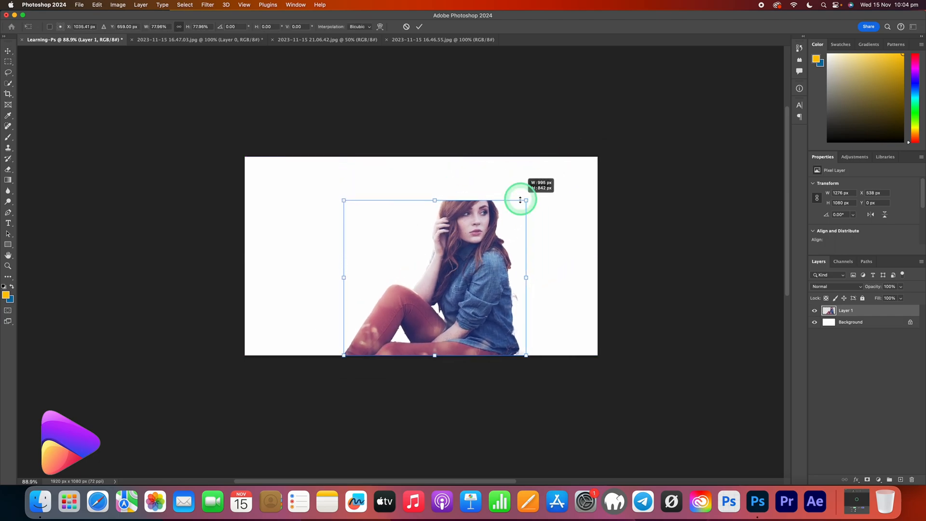
left_click_drag(453, 294, 485, 250)
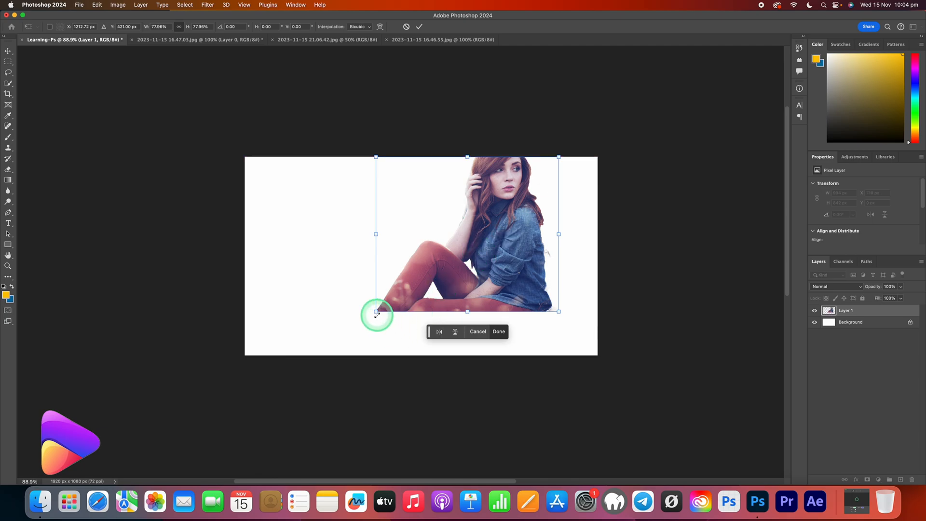
left_click_drag(377, 312, 351, 332)
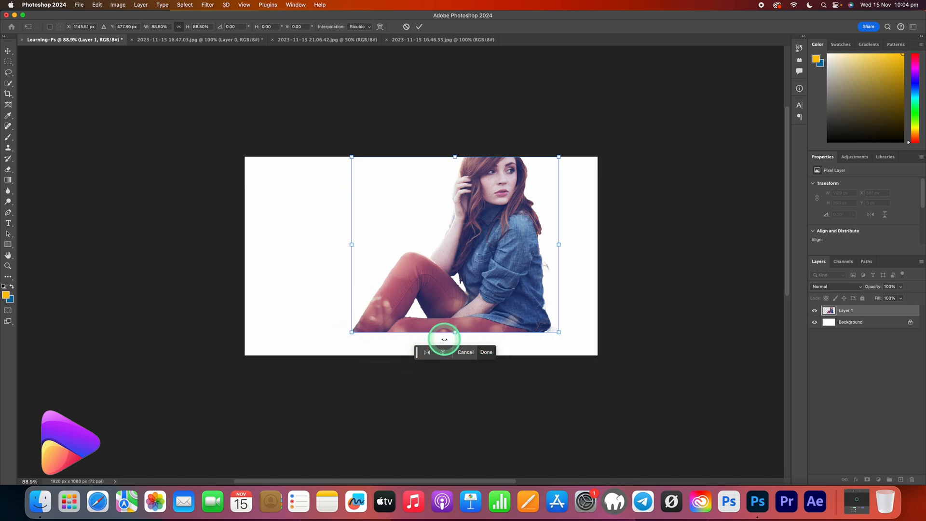
Try stretching the woman from her lower edge and from her left edge, undoing each stretch.
left_click_drag(460, 332, 450, 359)
key("ctrl+z")
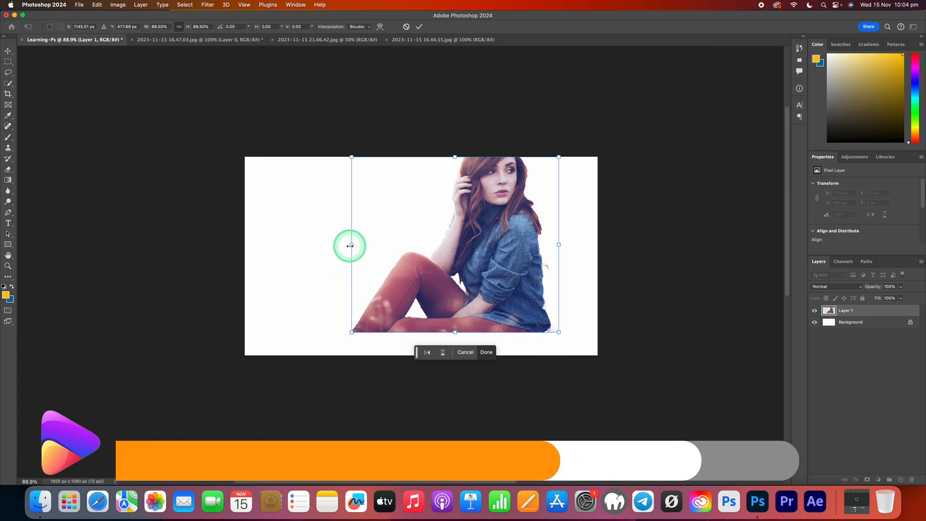
left_click_drag(350, 247, 246, 265)
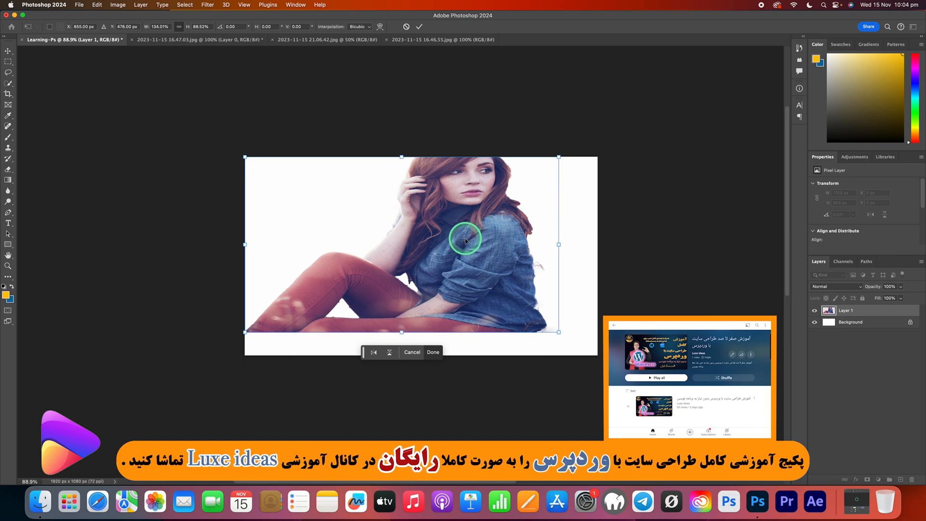
key("super+z")
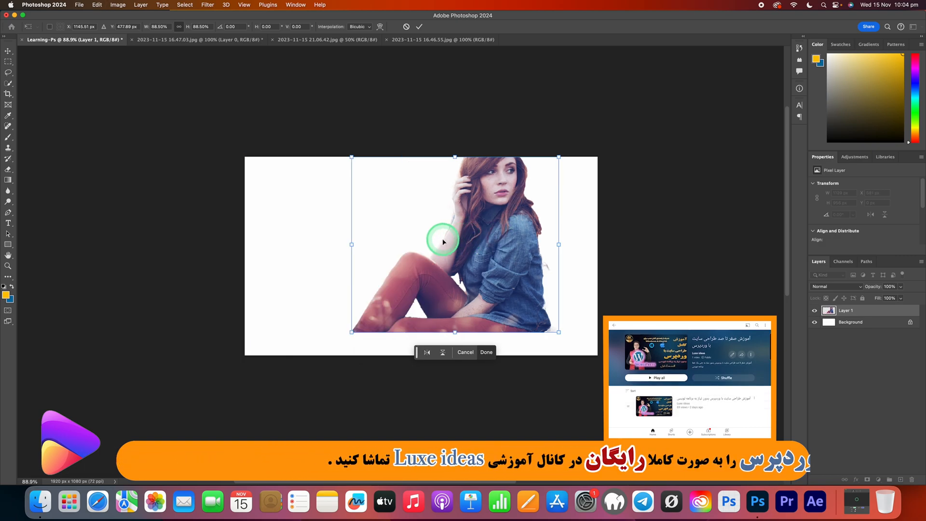
Move the woman to the canvas's right side and enlarge her to full canvas height, at about X 644 px.
left_click_drag(482, 256, 527, 254)
left_click_drag(390, 332, 363, 356)
left_click(8, 51)
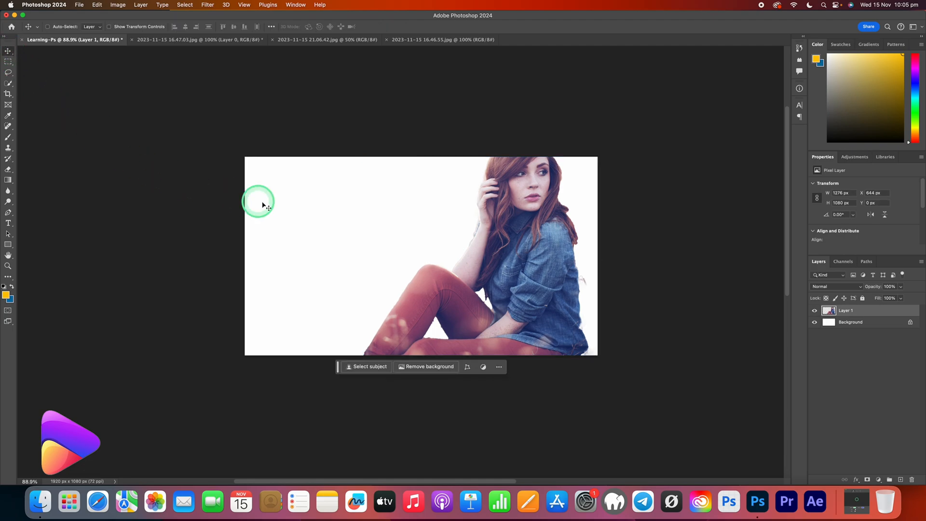
Draw a yellow circle about 414 px wide with the Ellipse tool in the white area left of the woman.
left_click(8, 192)
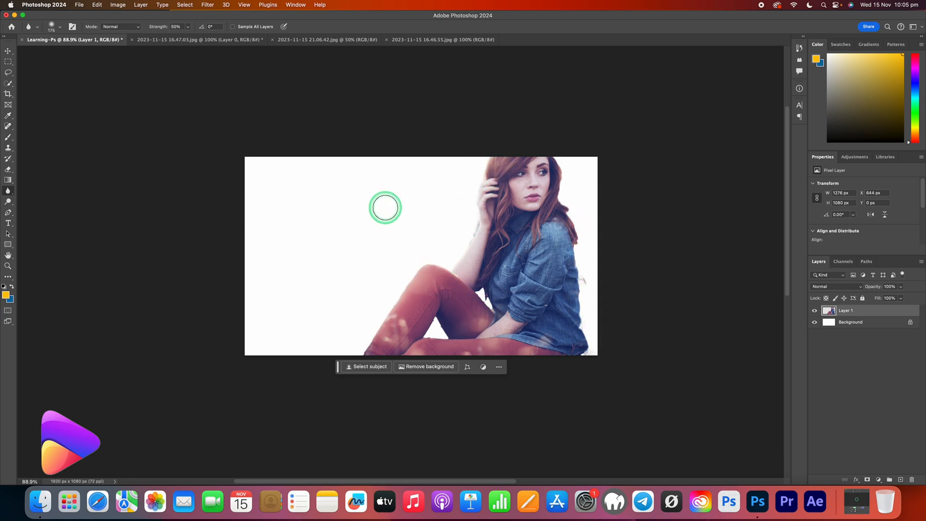
left_click(8, 244)
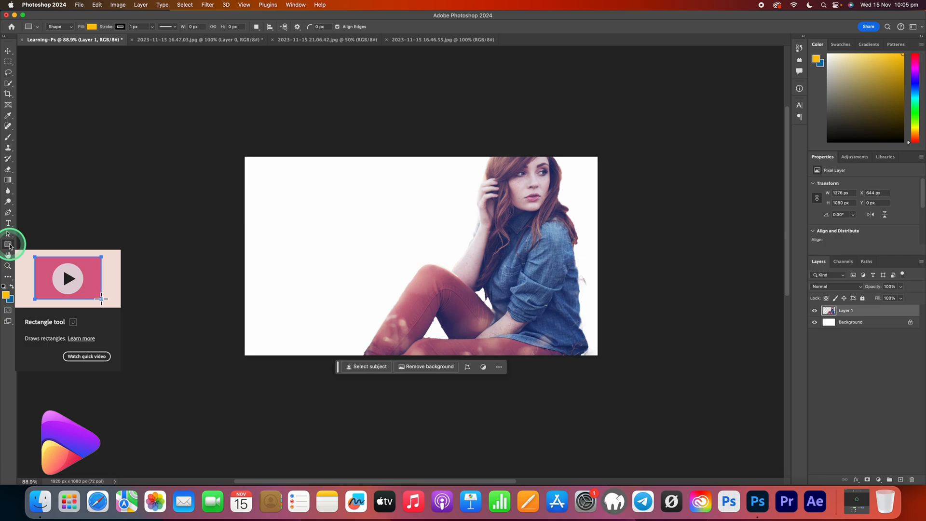
left_click_drag(9, 246, 21, 250)
left_click(33, 254)
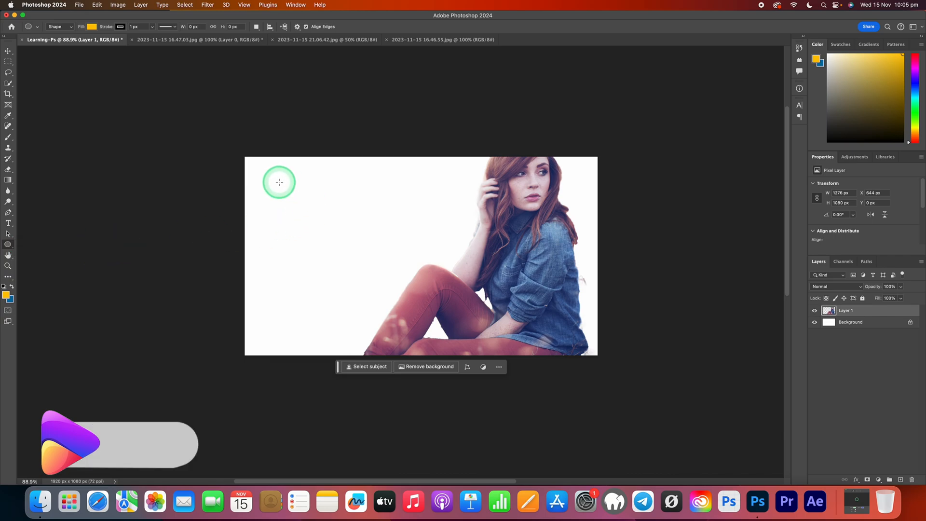
left_click_drag(279, 182, 334, 256)
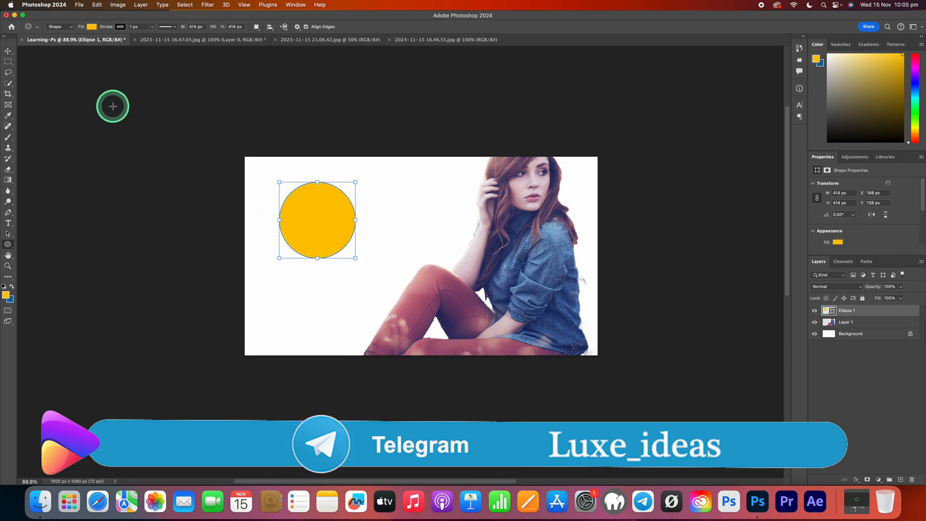
Move the circle to about X 79 px, Y 242 px and set its fill to red.
left_click(9, 51)
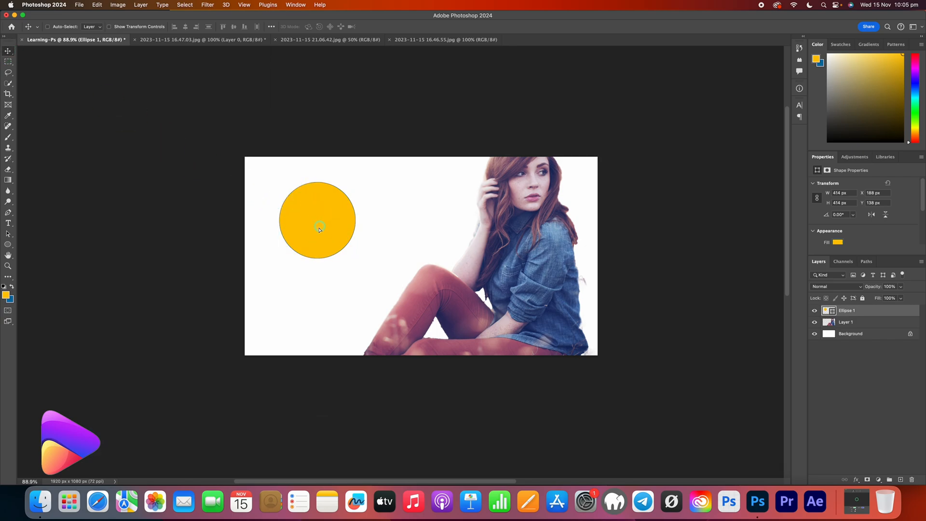
left_click_drag(319, 229, 301, 246)
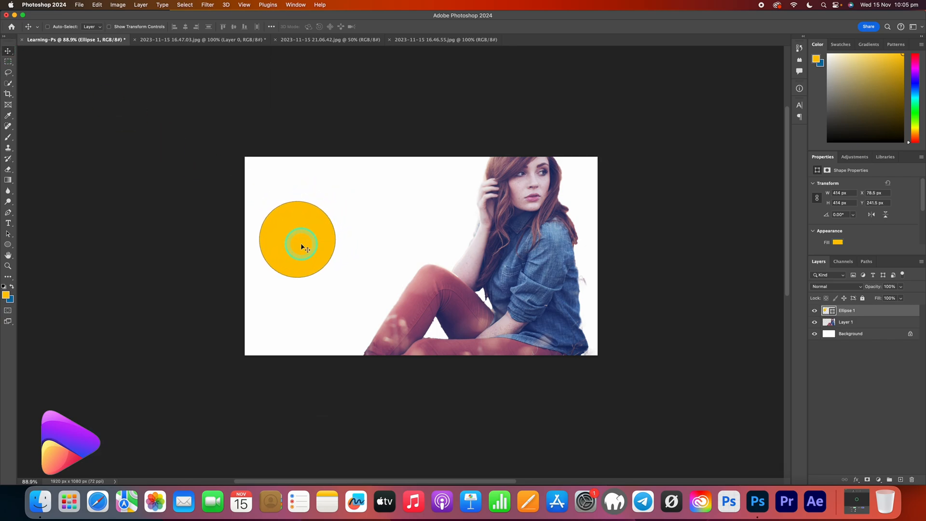
scroll(853, 239, "down", 1)
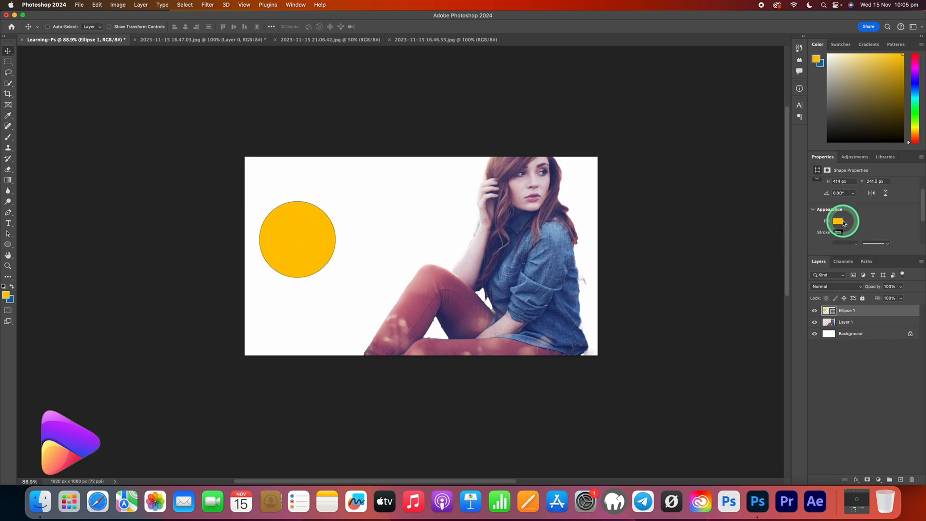
left_click(838, 223)
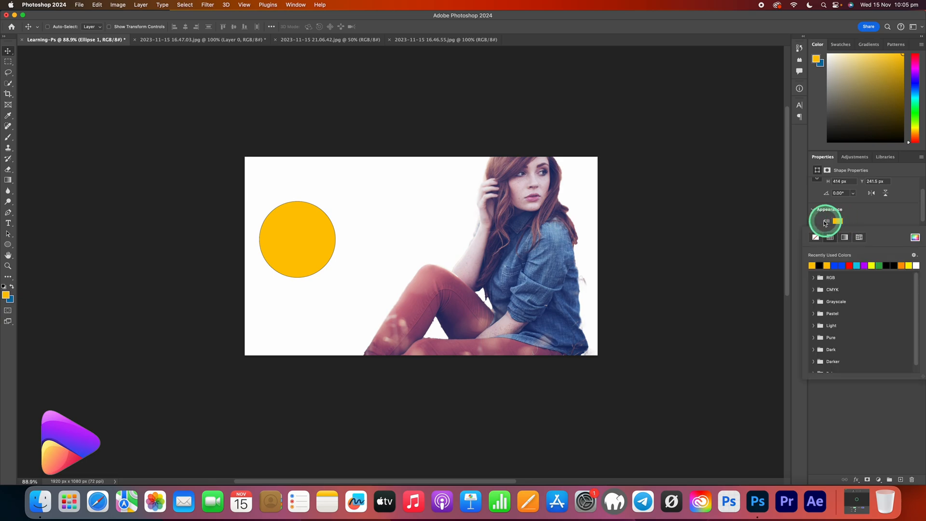
left_click(850, 265)
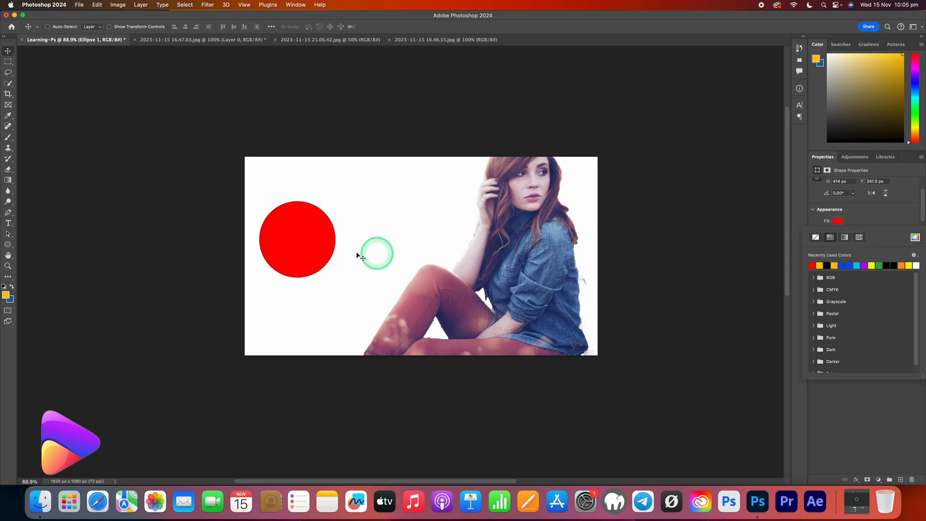
Draw a rectangle about 363 × 390 px overlapping the circle's right side and set its fill to blue.
left_click(10, 247)
left_click(36, 244)
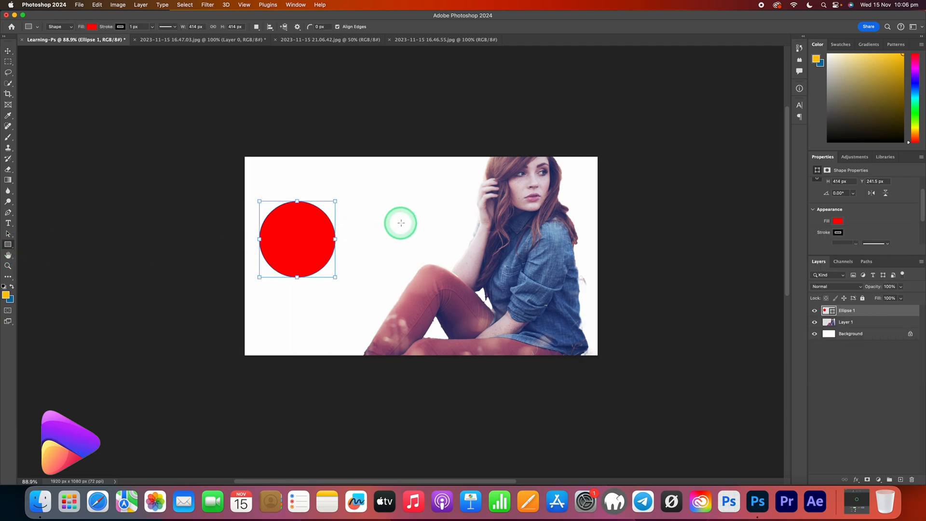
left_click_drag(388, 189, 321, 260)
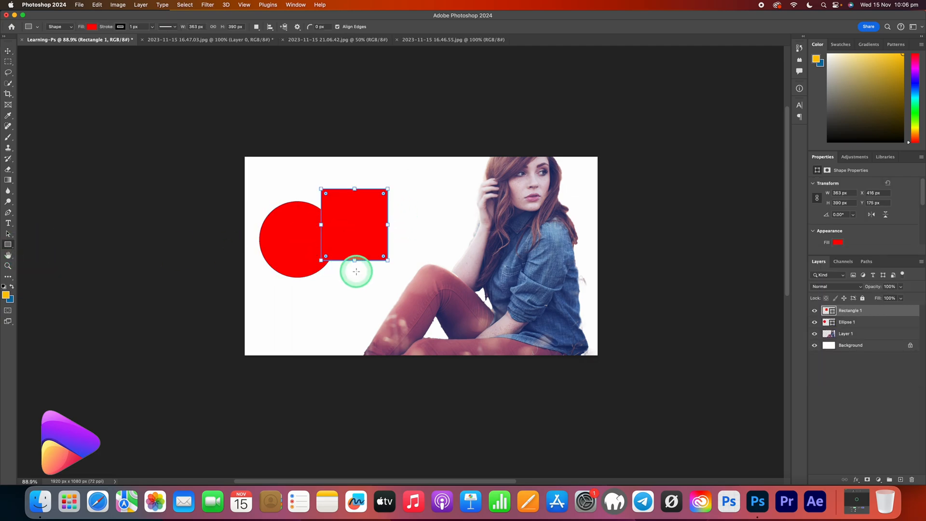
left_click(839, 242)
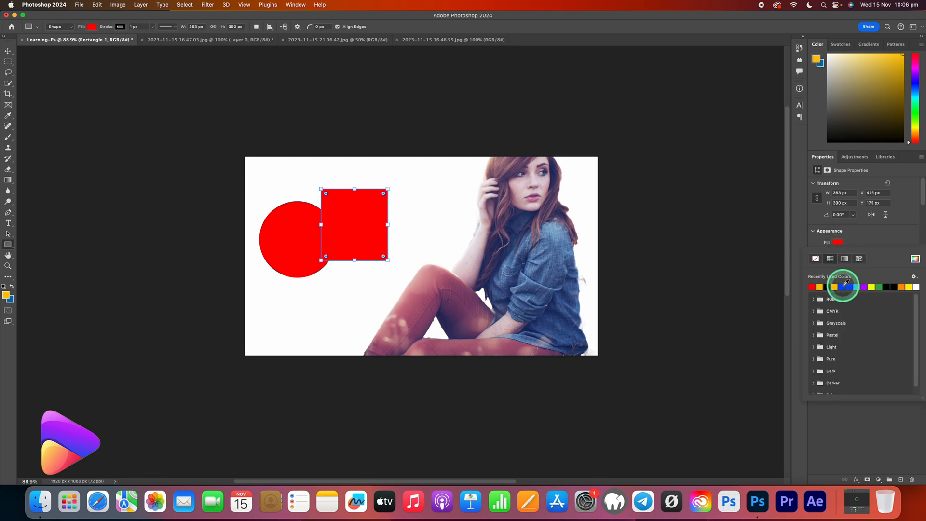
left_click(847, 287)
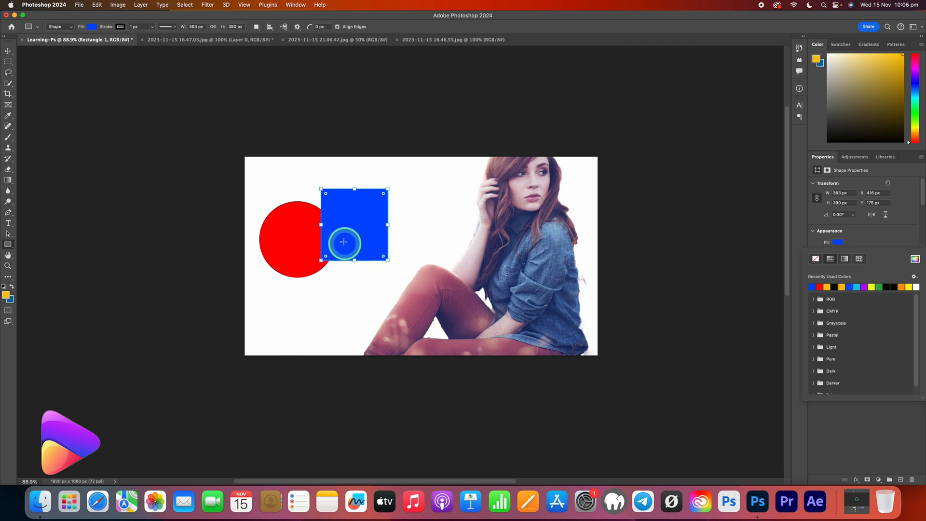
left_click(750, 264)
left_click(456, 279)
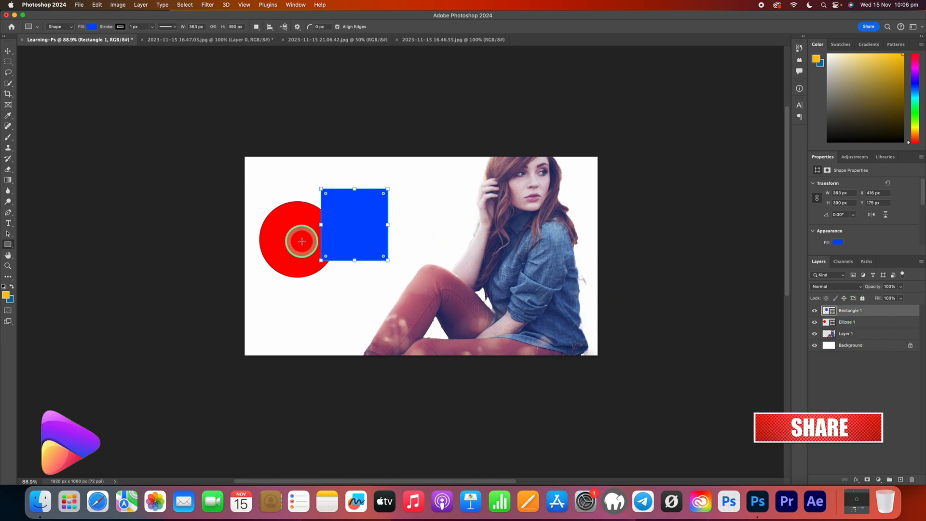
Place the Rectangle 1 layer beneath Ellipse 1 in the layer order and activate the Move tool.
left_click_drag(889, 310, 852, 324)
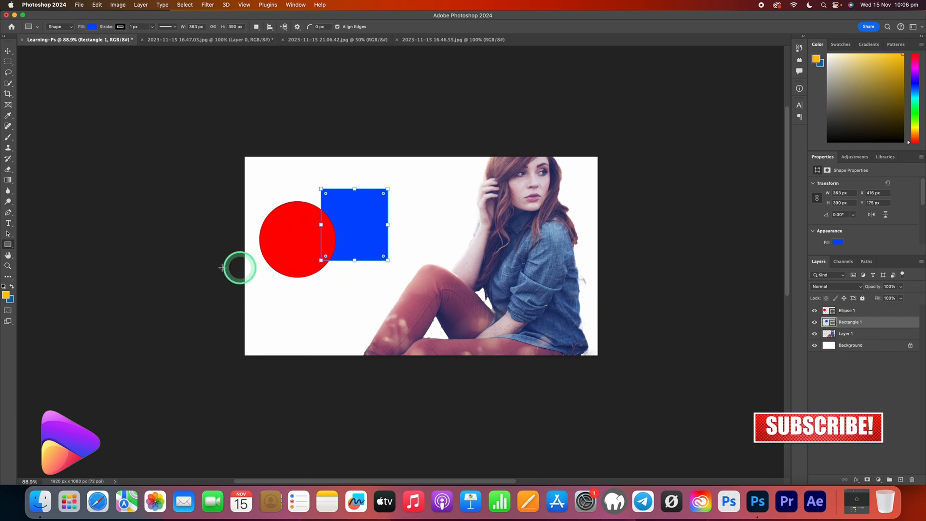
left_click(8, 51)
left_click(319, 272)
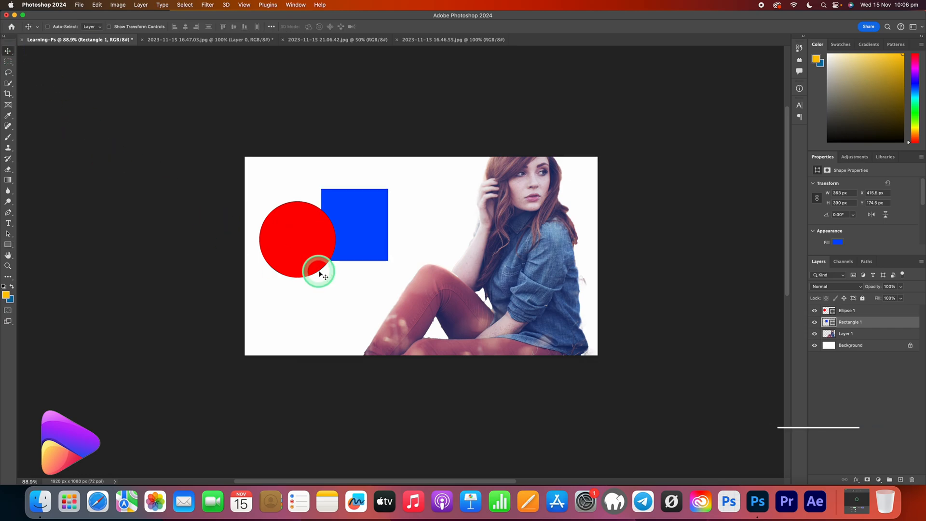
Move the blue rectangle to about X 643.5 px, Y 344.5 px and place its layer beneath Layer 1.
left_click(359, 247)
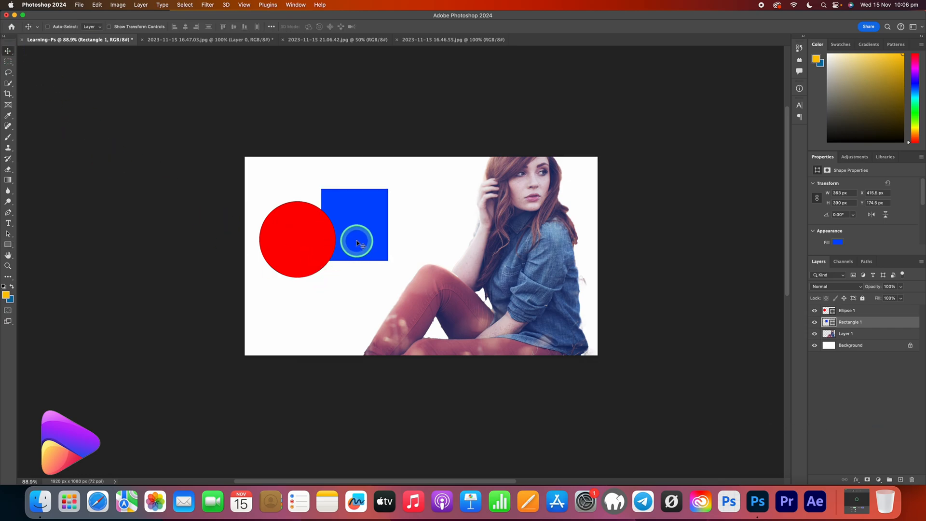
left_click_drag(358, 244, 400, 269)
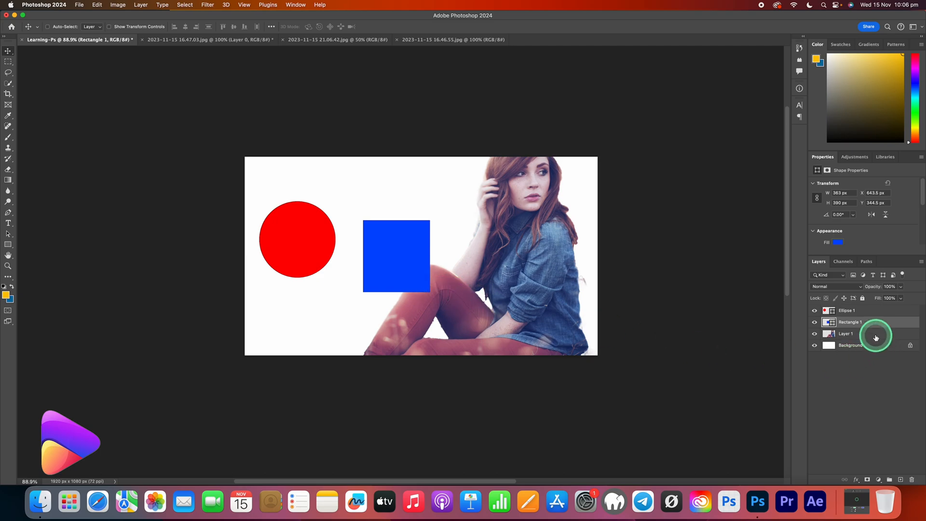
left_click_drag(874, 324, 870, 337)
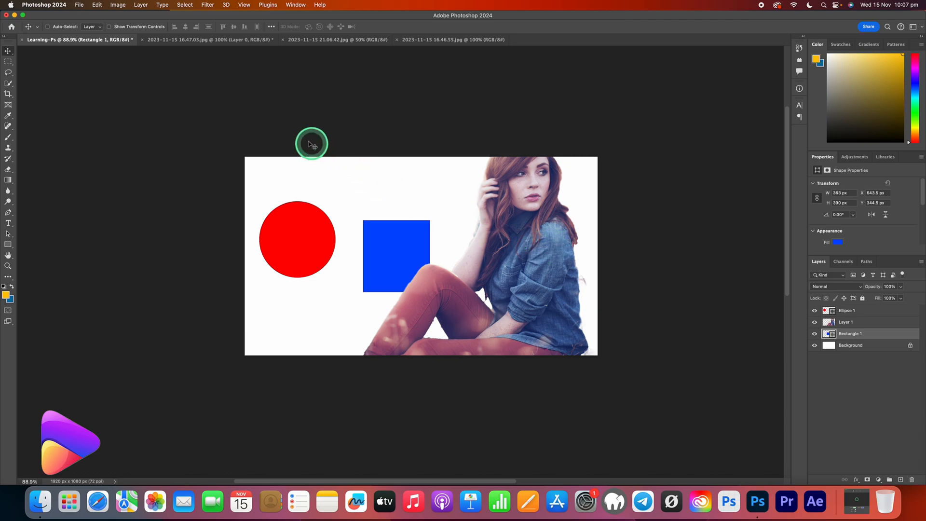
Examine the individual pixels of the woman's photo in 2023-11-15 16.47.03.jpg at high magnification with the Zoom tool.
left_click(219, 39)
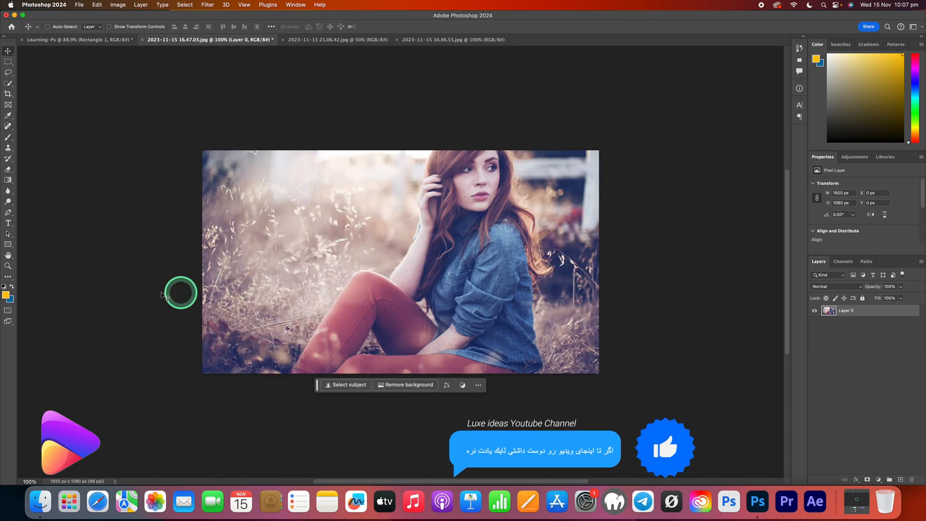
left_click(8, 266)
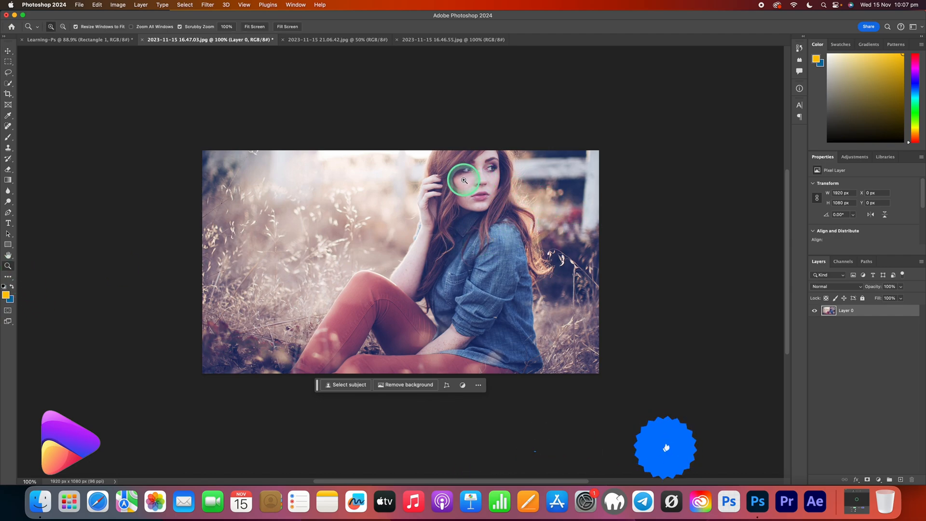
left_click_drag(457, 175, 609, 196)
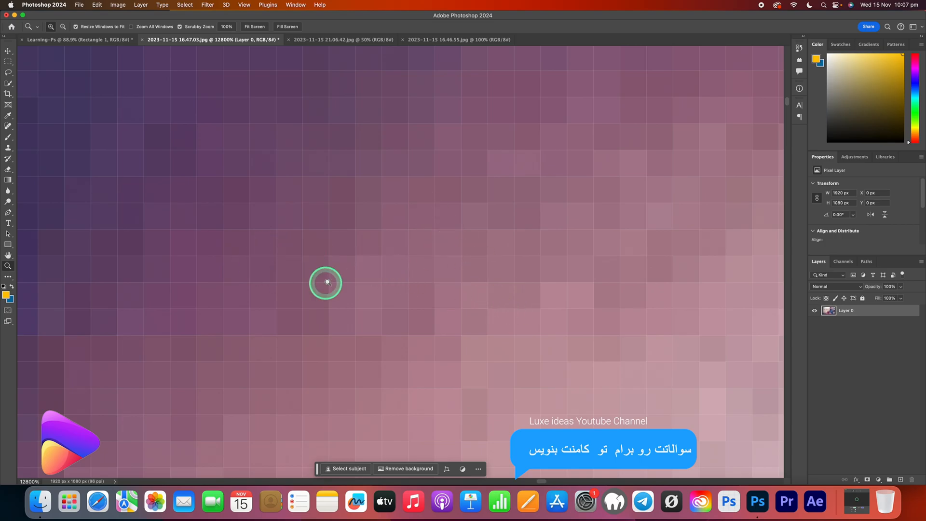
left_click_drag(487, 261, 356, 268)
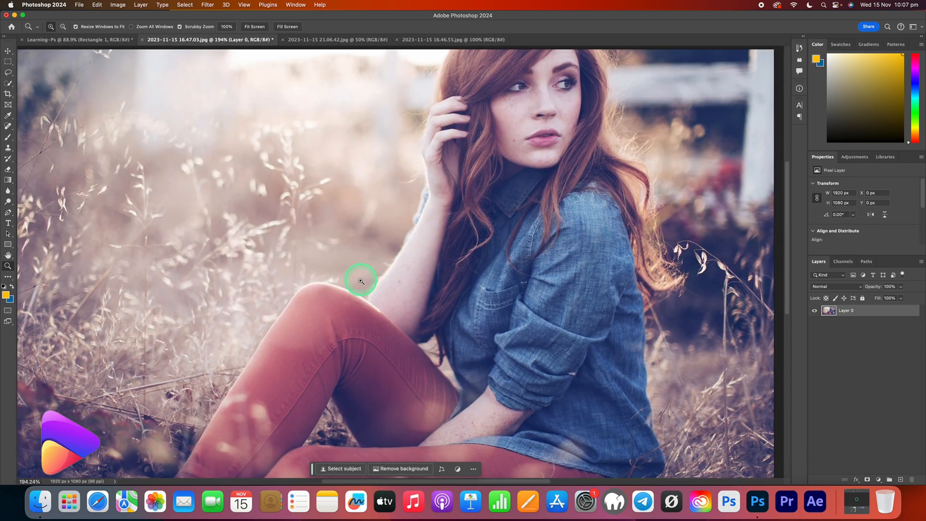
left_click_drag(537, 274, 691, 262)
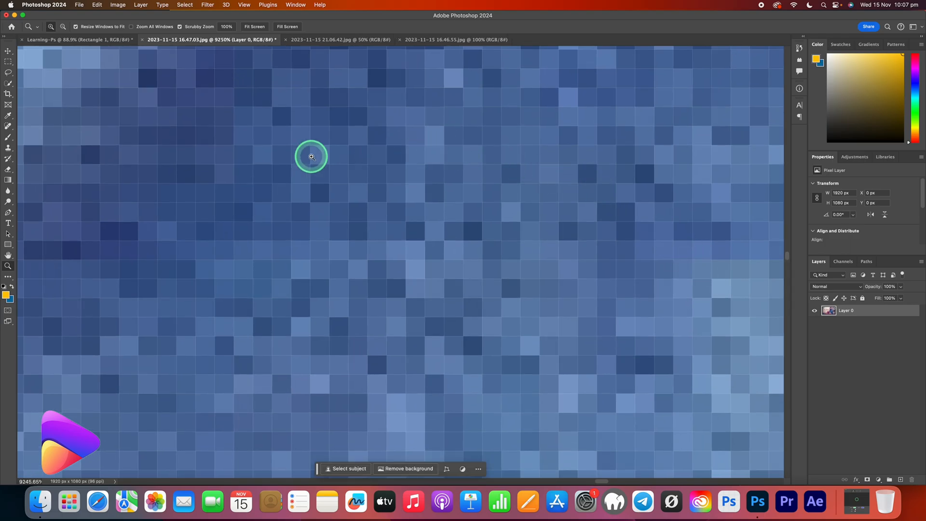
left_click_drag(537, 261, 328, 305)
left_click_drag(277, 327, 395, 287)
scroll(392, 256, "right", 8)
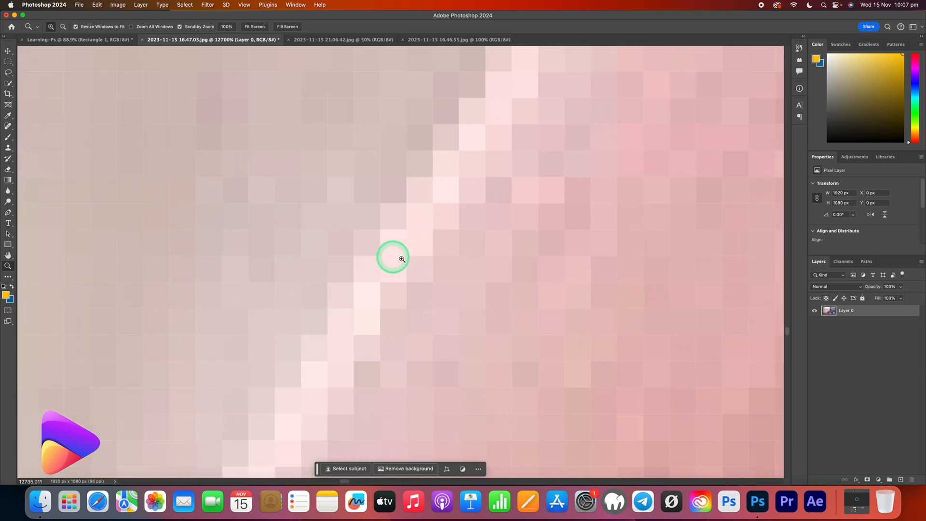
left_click_drag(603, 243, 597, 235)
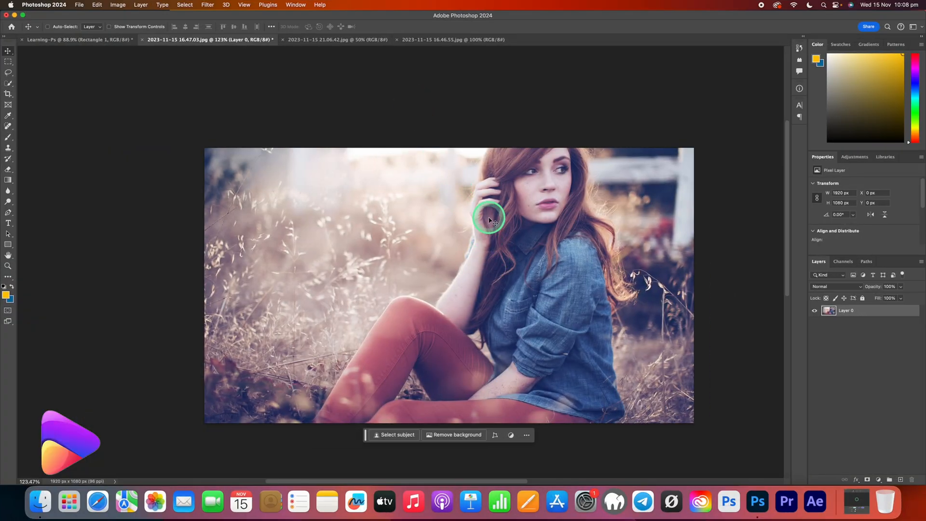
In 2023-11-15 21.06.42.jpg, draw a rectangle about 1018 × 2898 px in the empty area right of the blown hair.
left_click(346, 40)
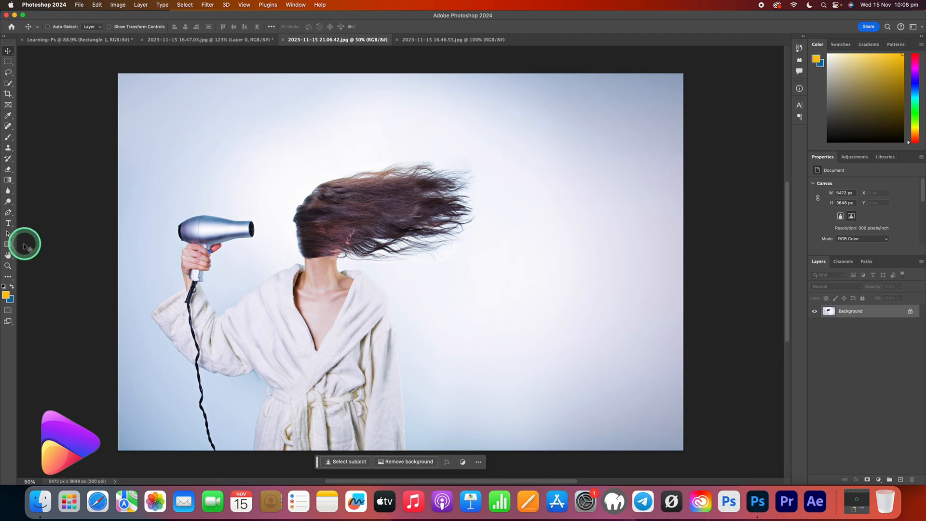
left_click(8, 244)
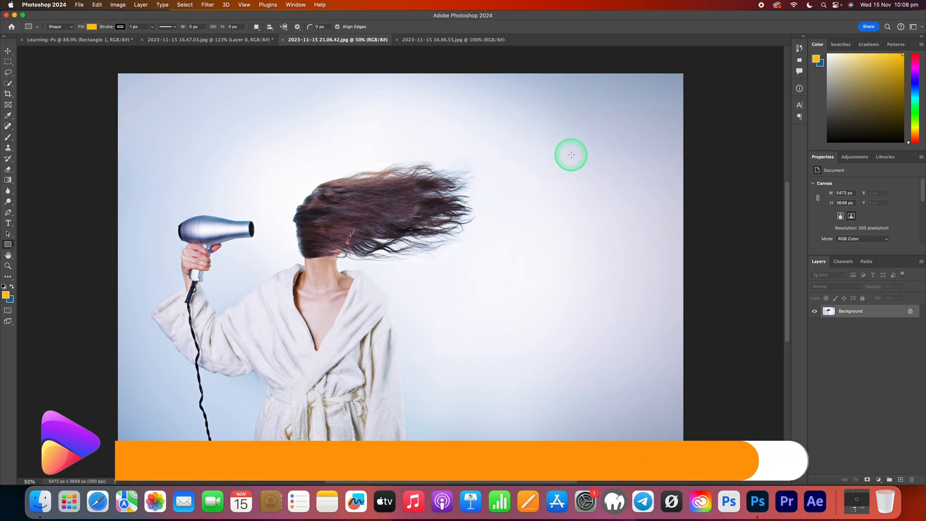
left_click_drag(603, 150, 498, 450)
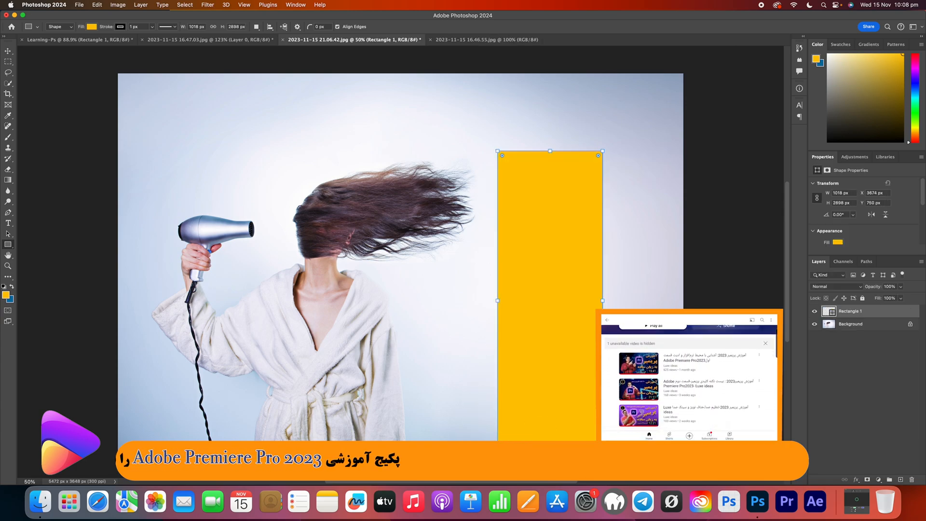
Set the new rectangle's fill to red and activate the Move tool.
left_click(837, 242)
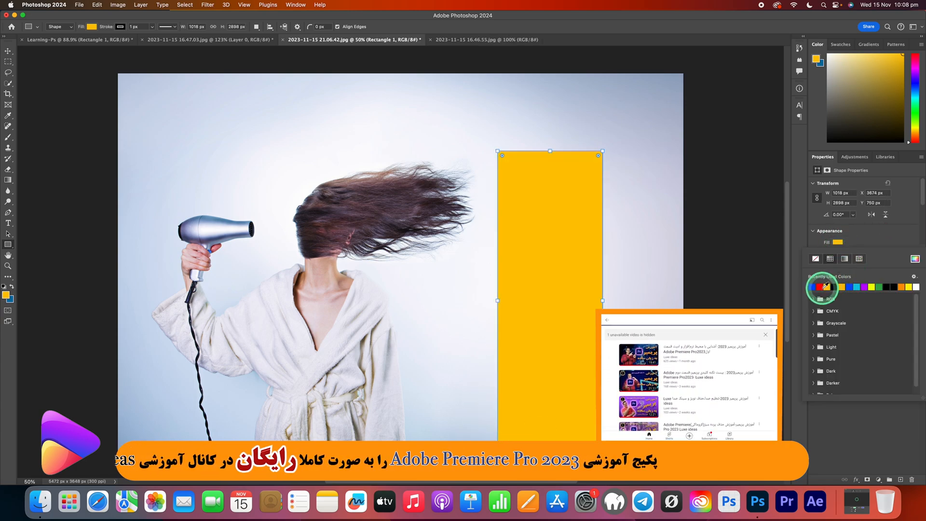
left_click(820, 287)
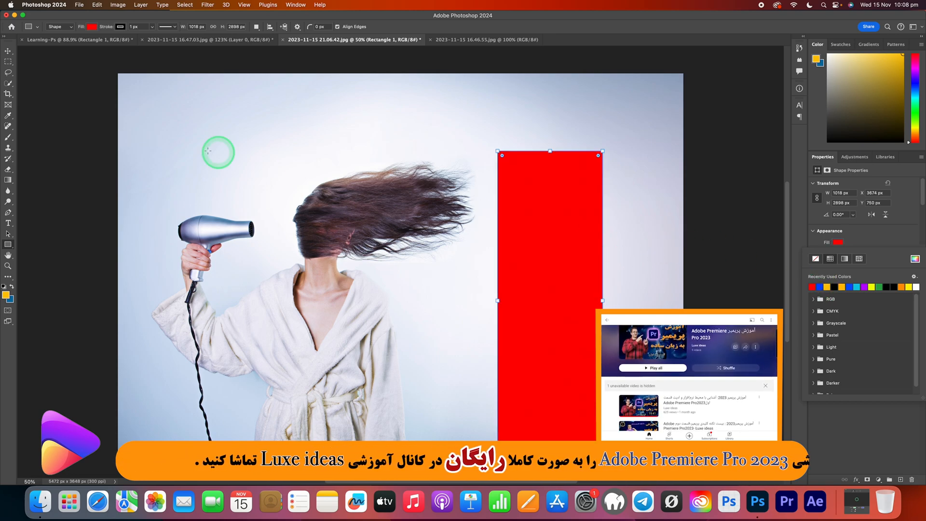
left_click(8, 51)
scroll(315, 194, "down", 1)
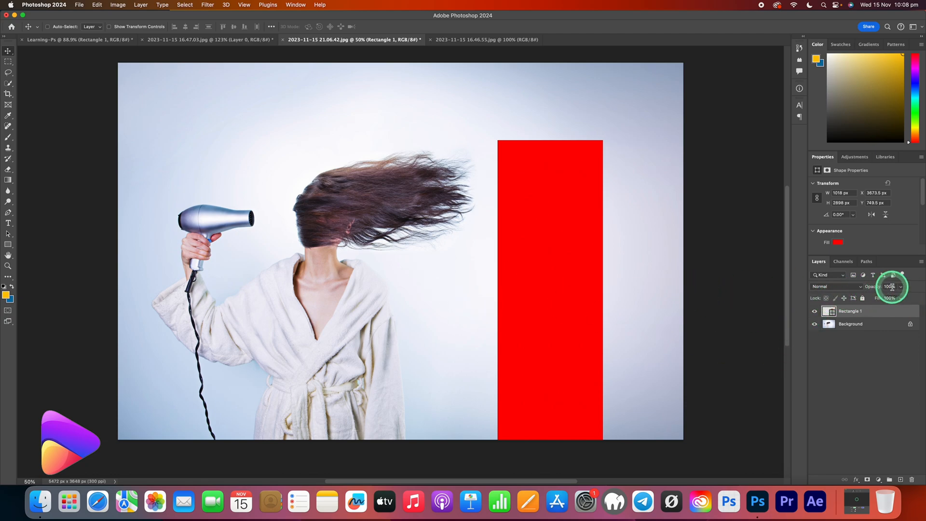
Try reduced opacities such as 53% on the Rectangle 1 layer and restore it to 100%.
scroll(892, 287, "right", 1)
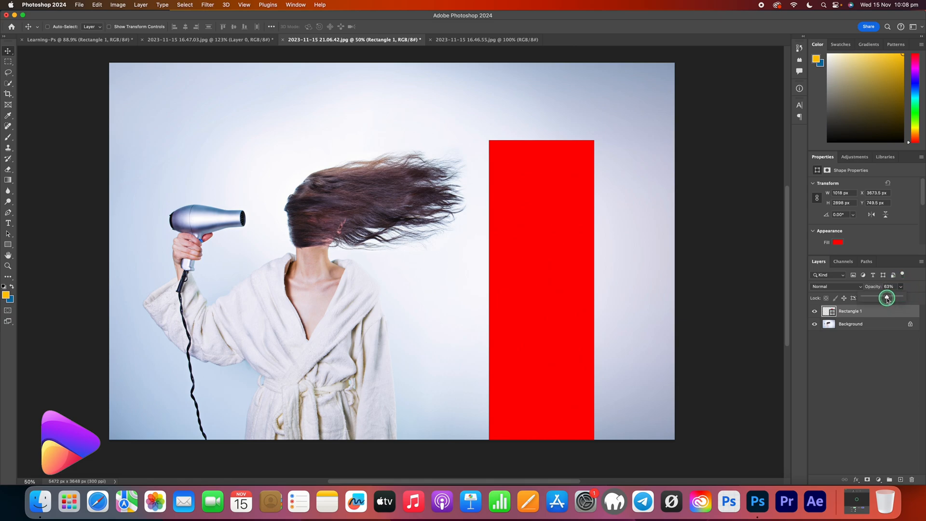
left_click_drag(888, 299, 884, 300)
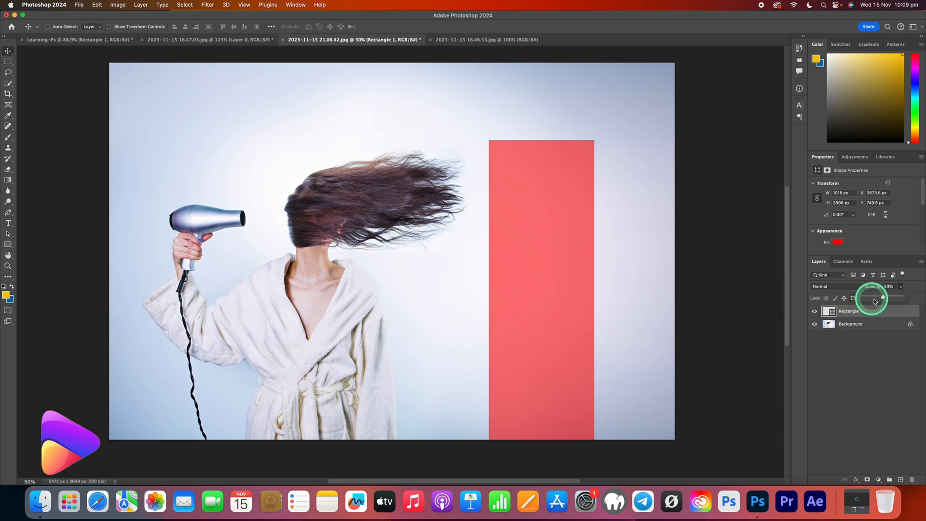
left_click_drag(877, 297, 871, 298)
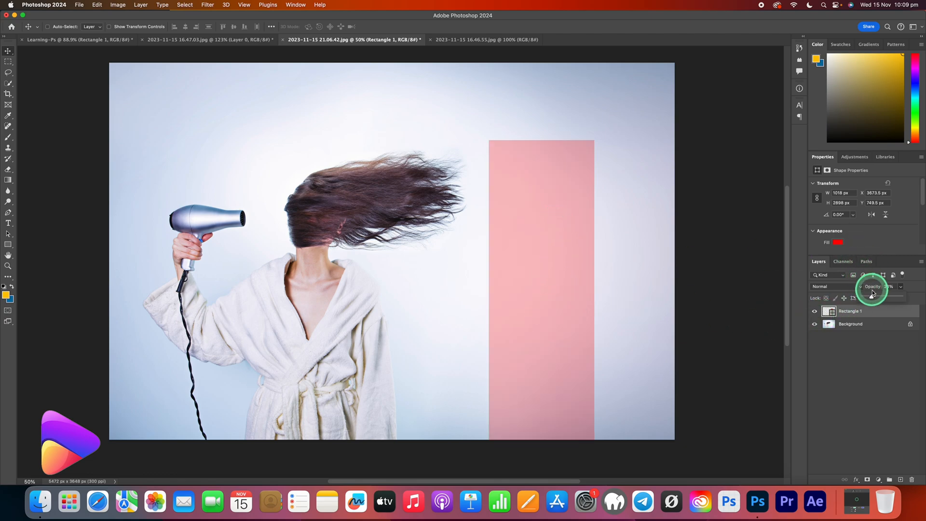
left_click_drag(883, 297, 883, 297)
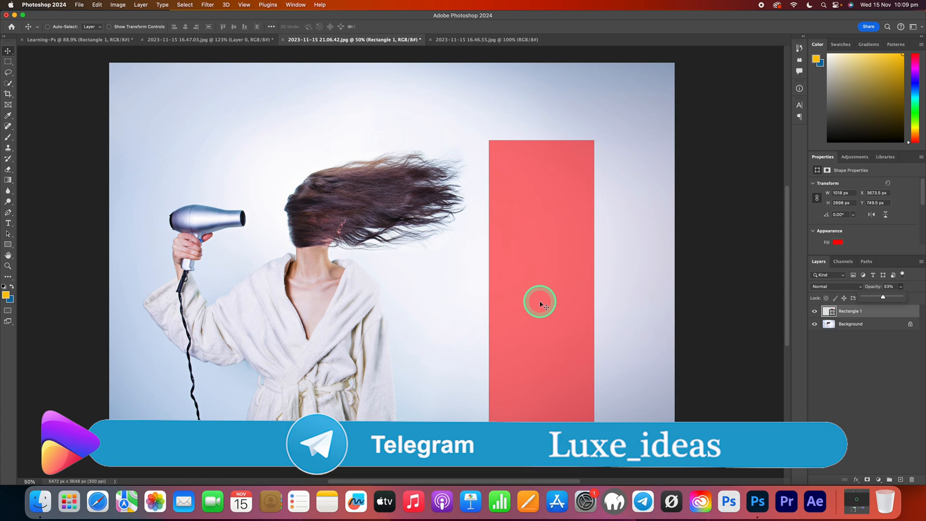
left_click_drag(862, 299, 909, 295)
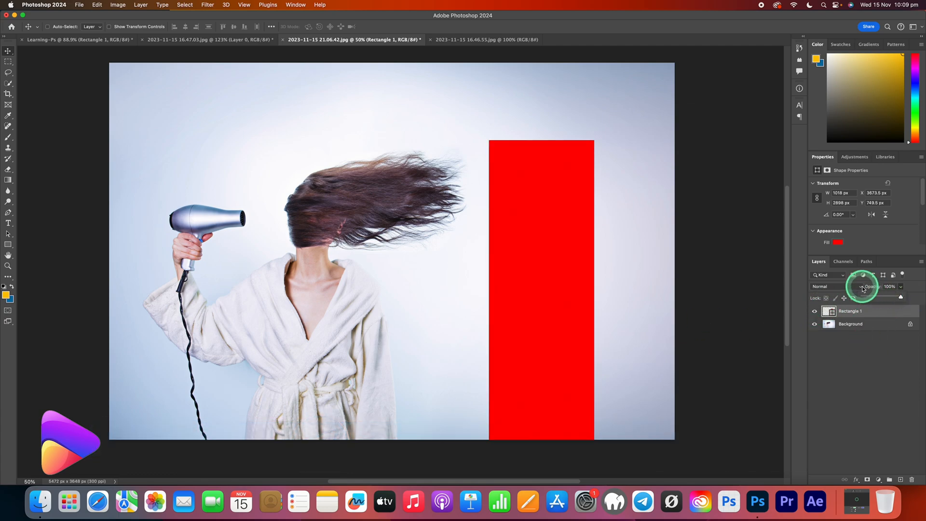
Preview different blend modes such as Lighten on the Rectangle 1 layer without applying one.
left_click(827, 363)
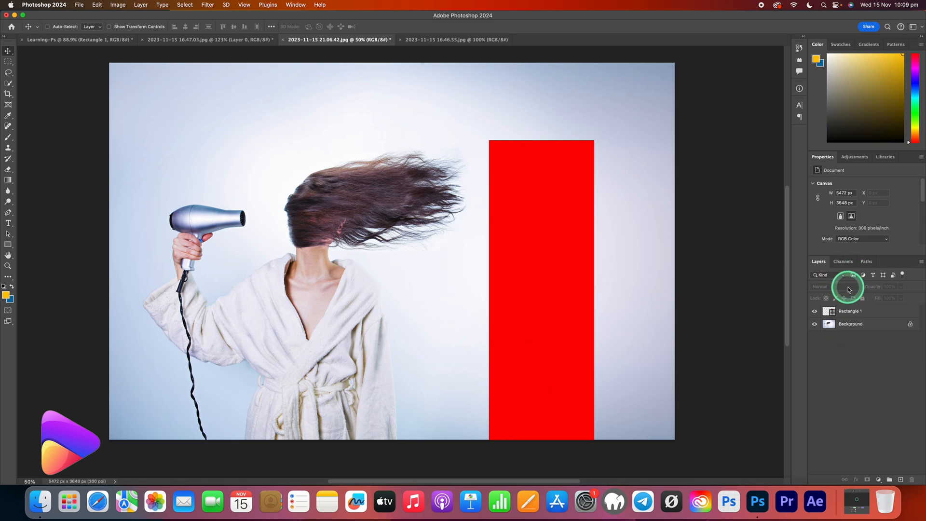
left_click(864, 311)
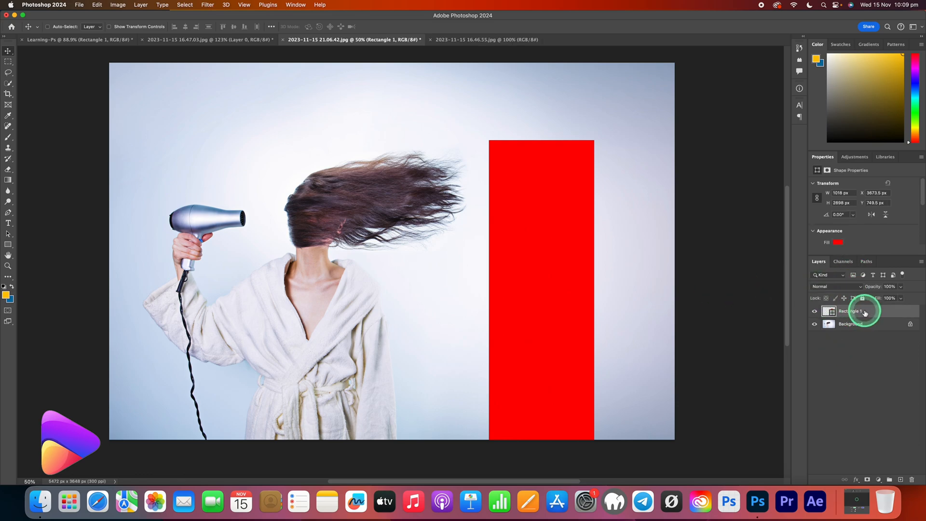
left_click(862, 288)
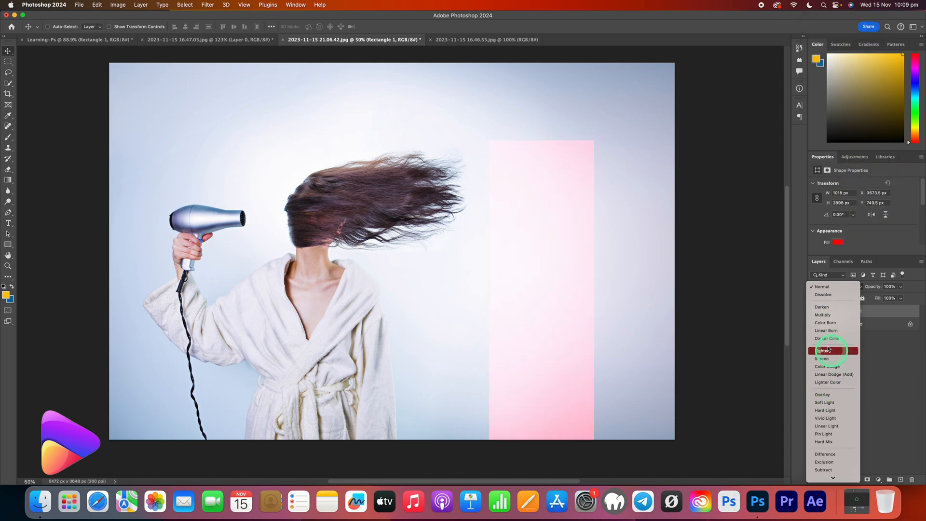
left_click(753, 315)
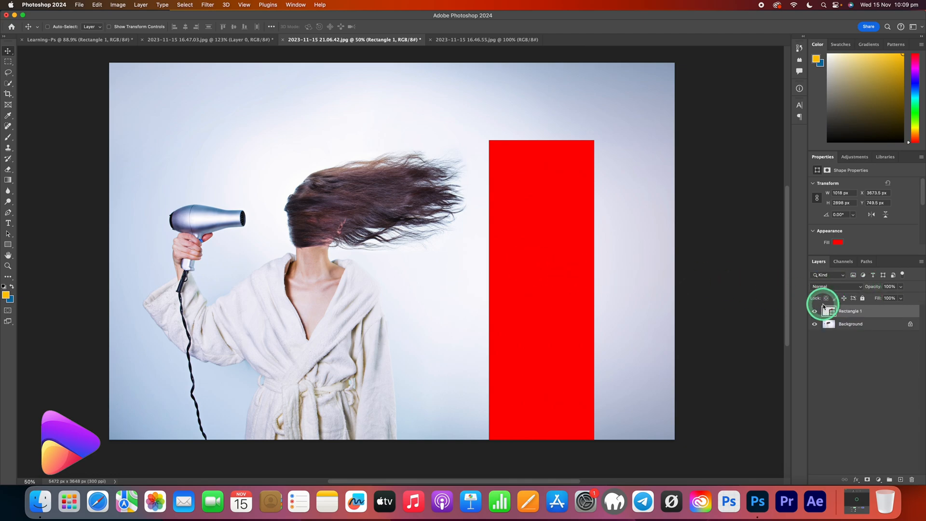
Set the Rectangle 1 layer's blend mode to Dissolve and its opacity to 62%.
left_click(858, 286)
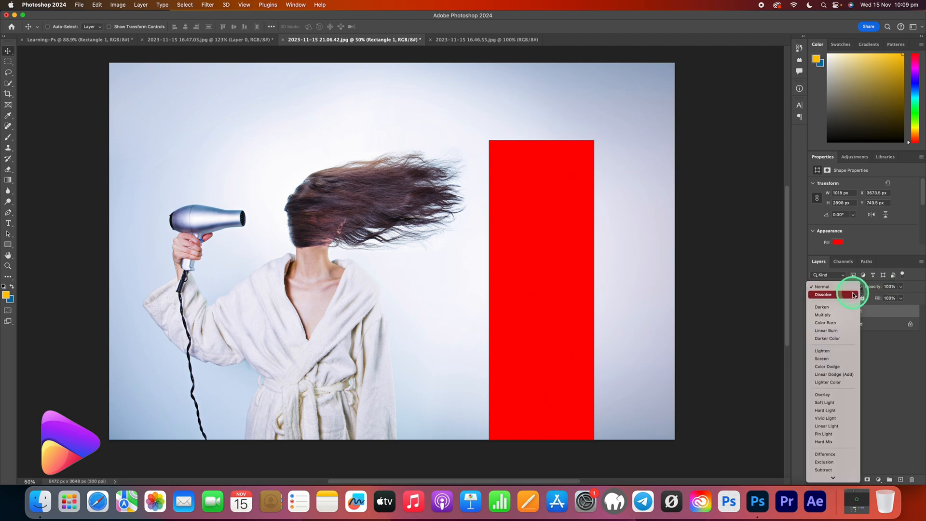
left_click(853, 292)
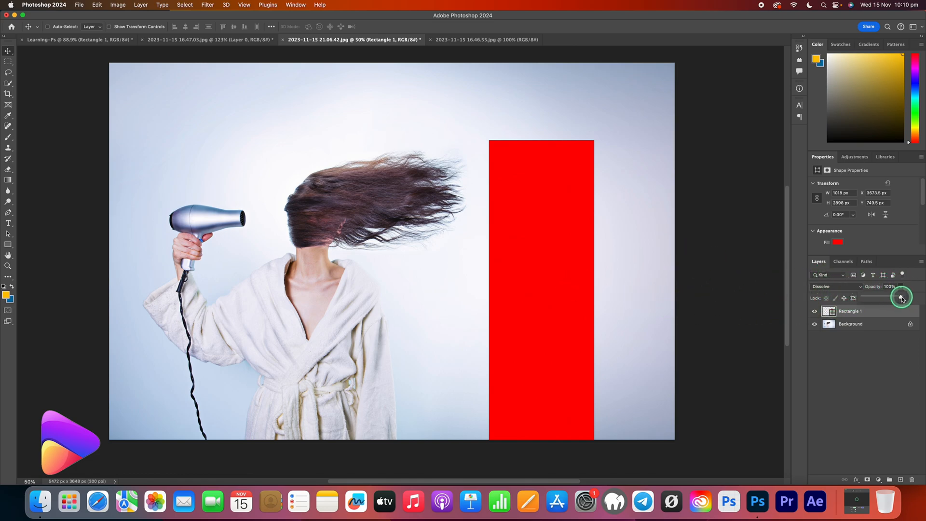
left_click_drag(889, 297, 887, 298)
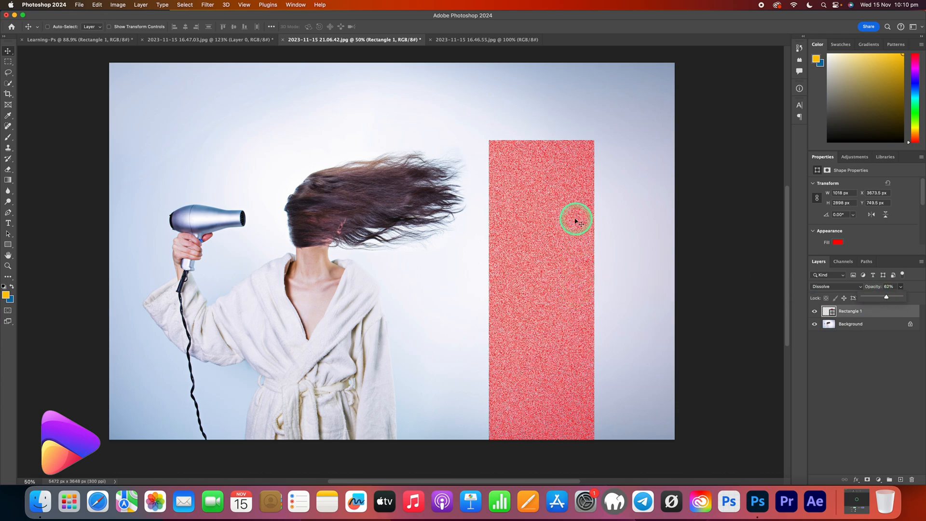
Inspect the rectangle's Dissolve grain up close and set the layer's opacity to 61%.
left_click(8, 265)
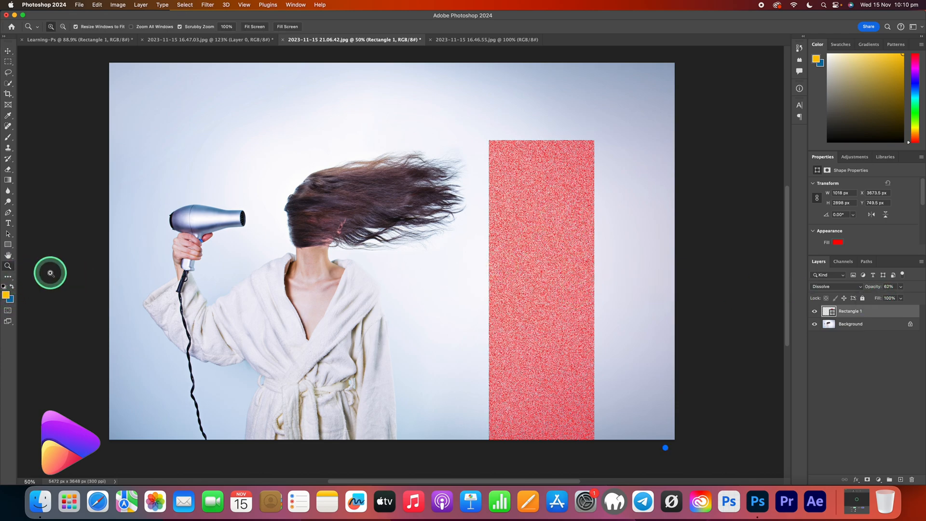
left_click_drag(524, 261, 482, 263)
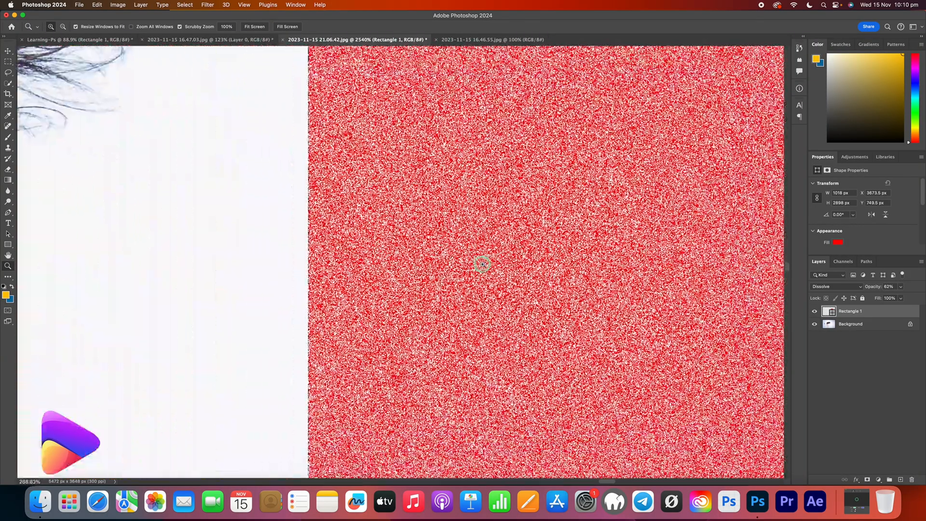
left_click_drag(558, 288, 507, 296)
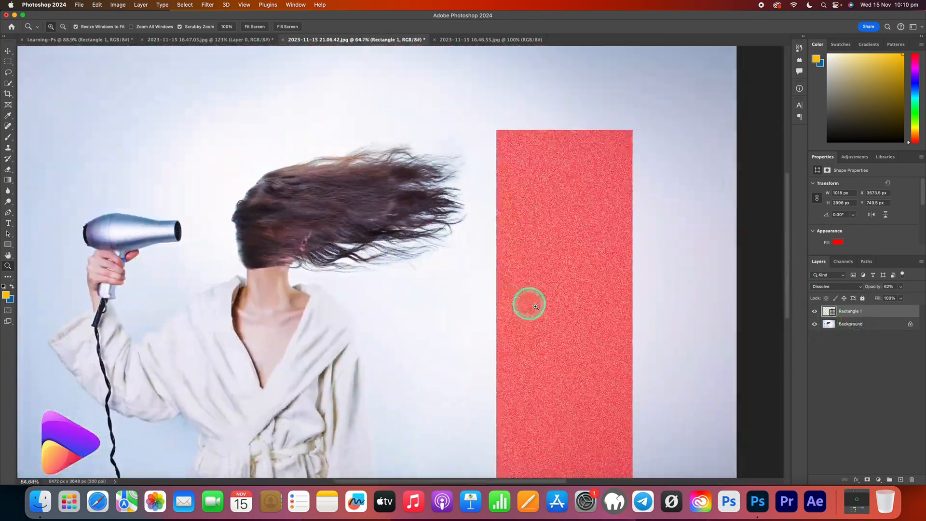
scroll(537, 309, "down", 2)
scroll(539, 311, "right", 1)
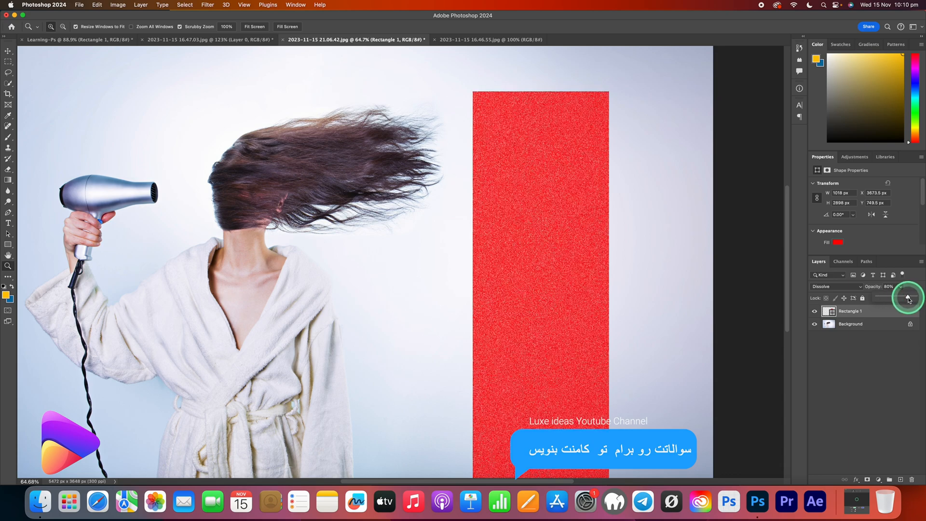
left_click_drag(905, 297, 902, 298)
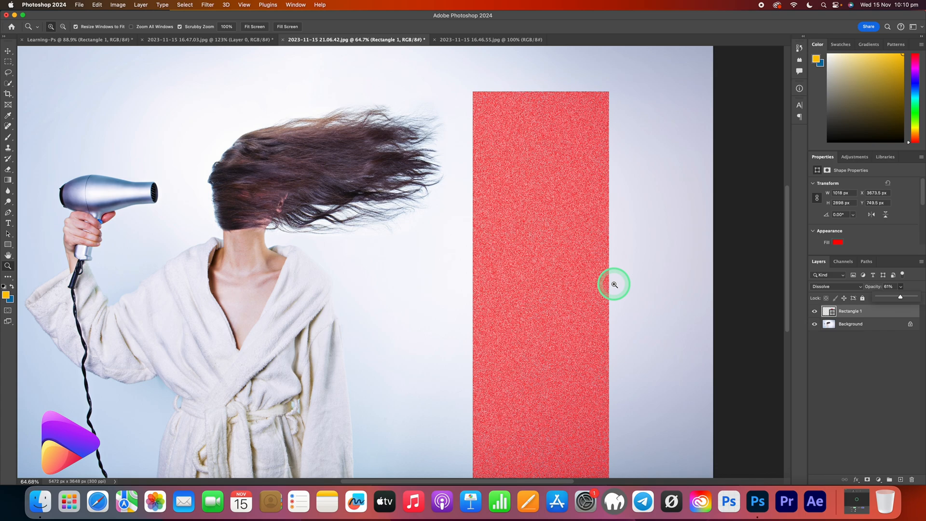
Activate the Move tool and switch to the 2023-11-15 16.46.55.jpg document.
left_click(8, 53)
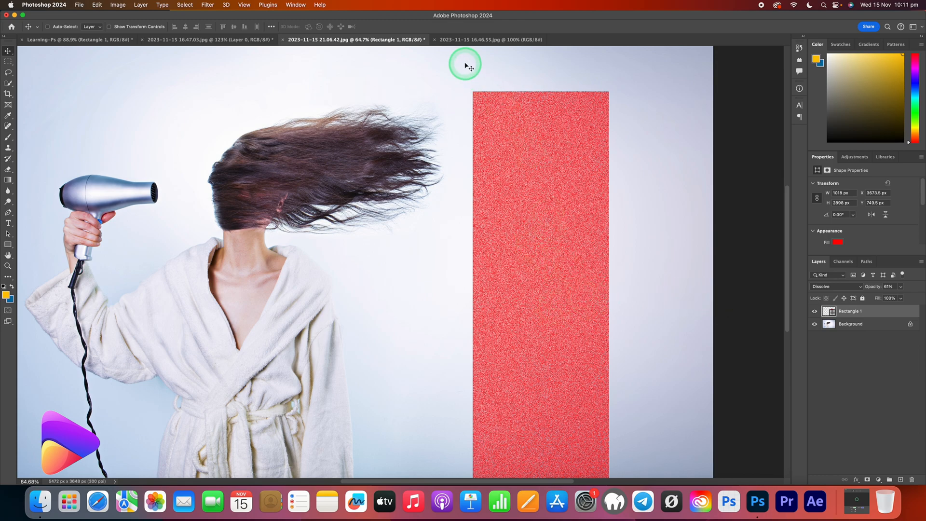
left_click(492, 39)
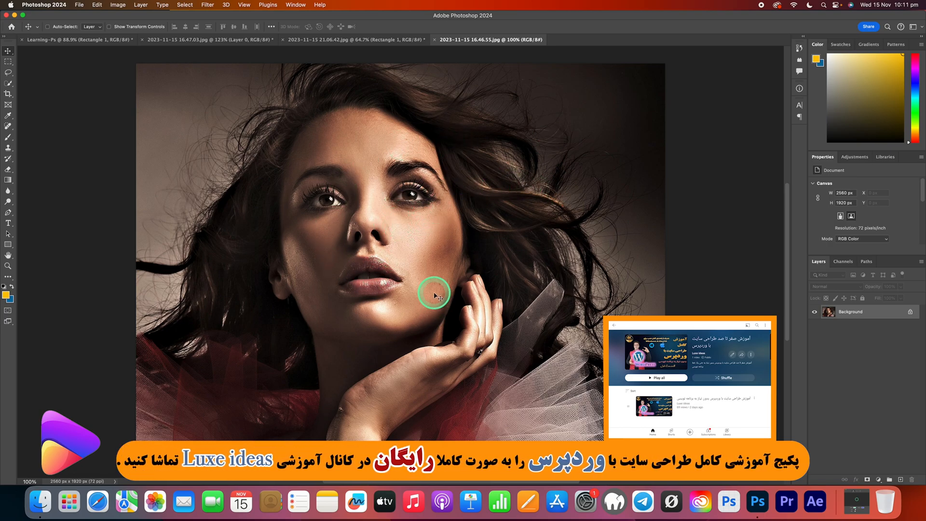
Add a Black & White adjustment layer above the Background using the Default preset.
left_click(879, 481)
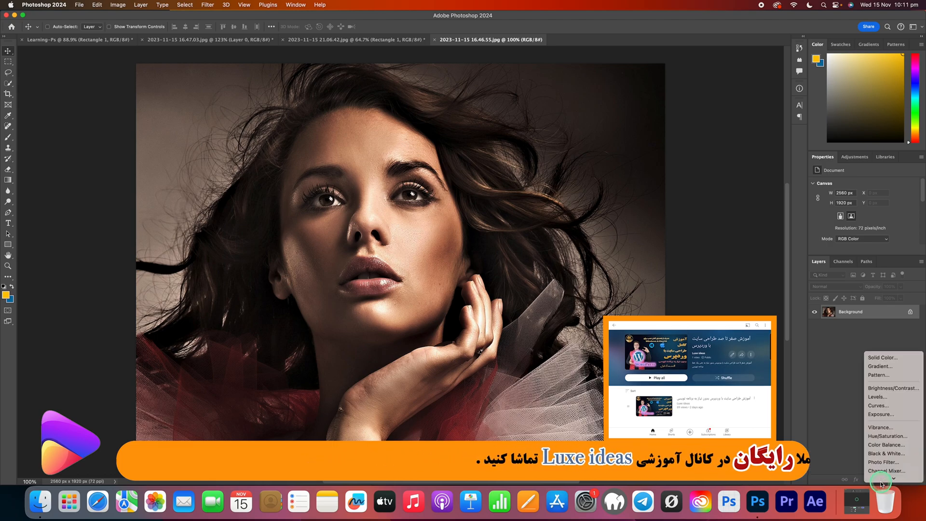
left_click(892, 454)
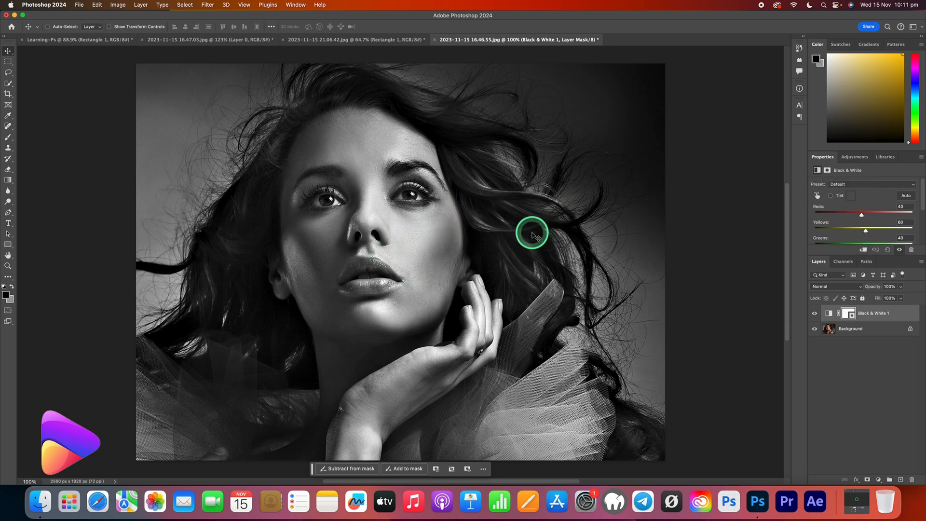
left_click(862, 187)
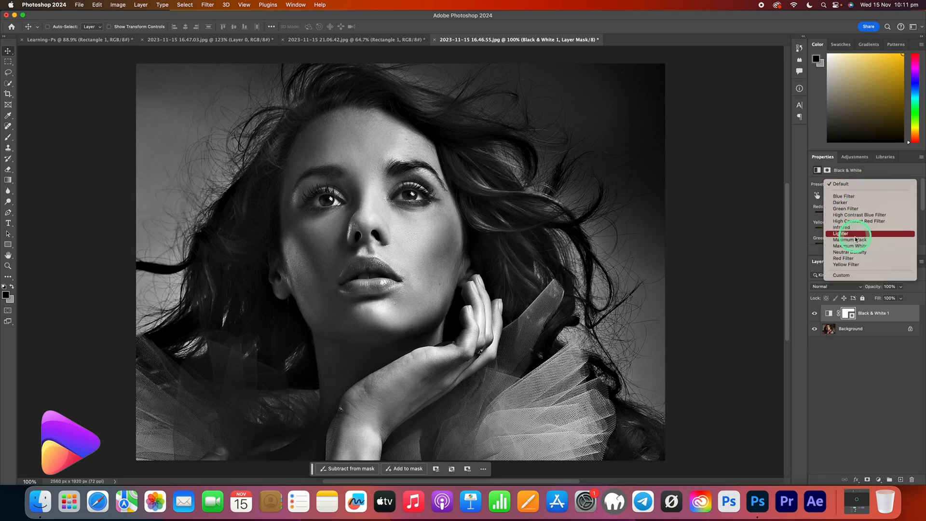
left_click(852, 183)
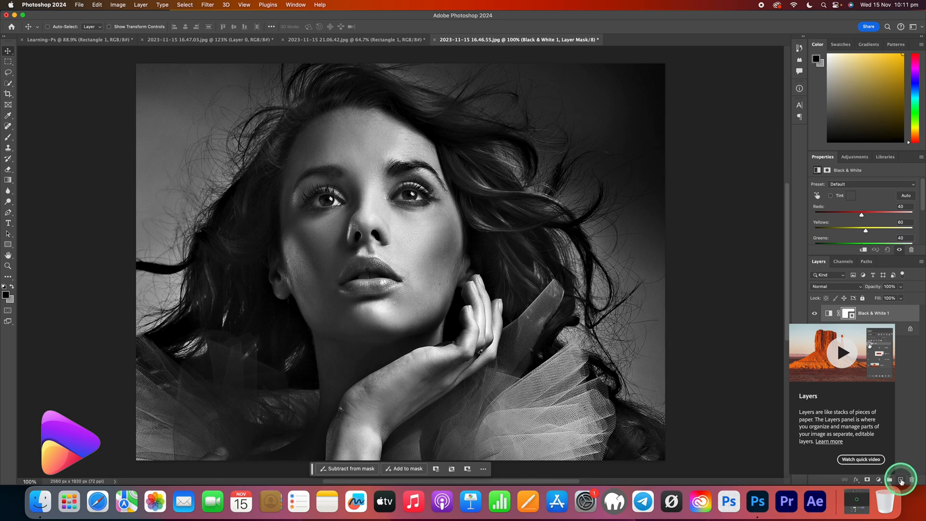
Create a new layer above Black & White 1 and fill it with the yellow color #ffc001 at 100% opacity.
left_click(900, 479)
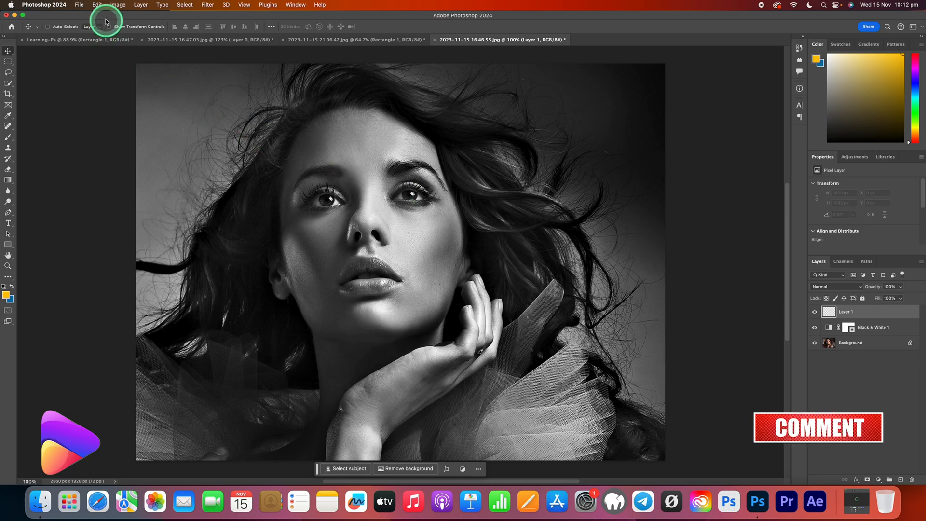
left_click(98, 5)
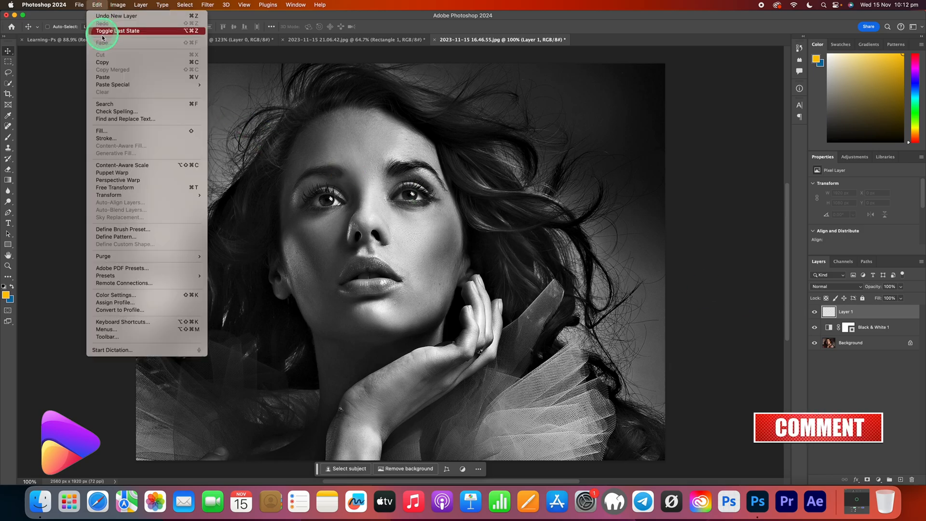
left_click(110, 132)
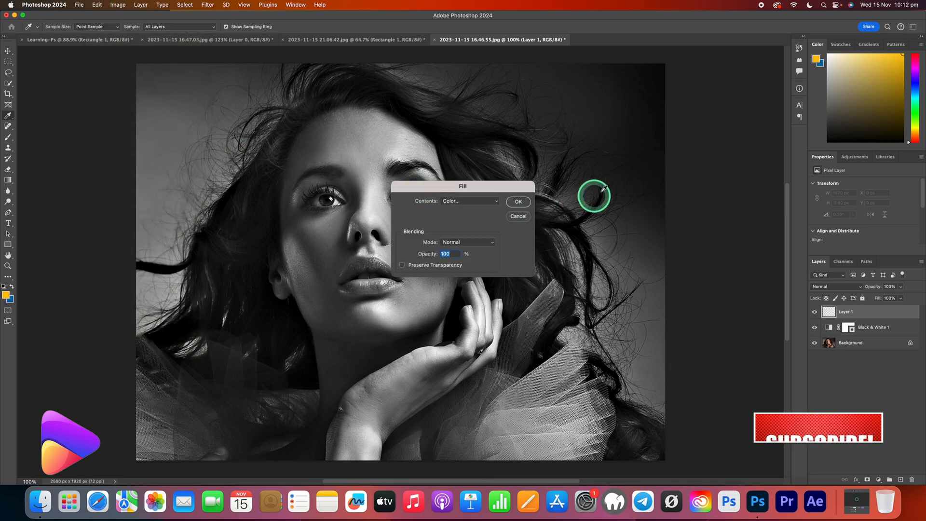
left_click(472, 202)
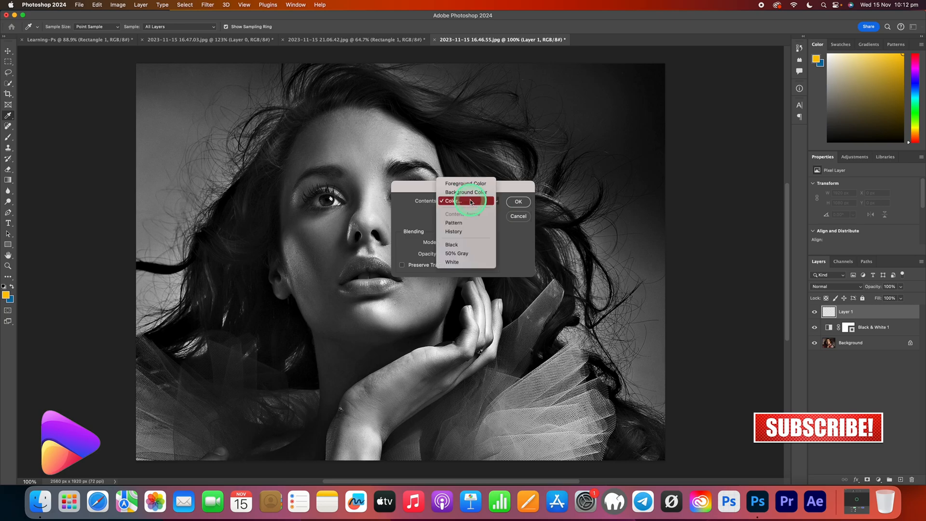
left_click(467, 206)
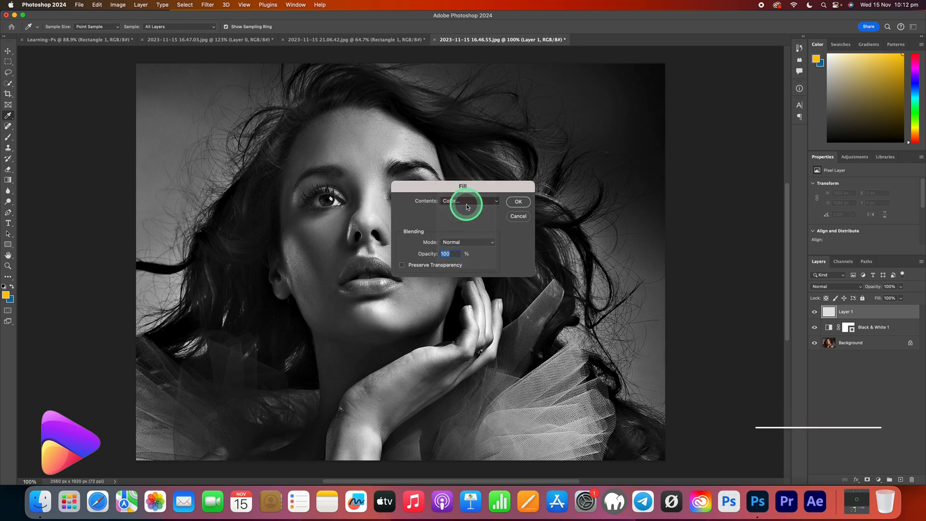
left_click(643, 287)
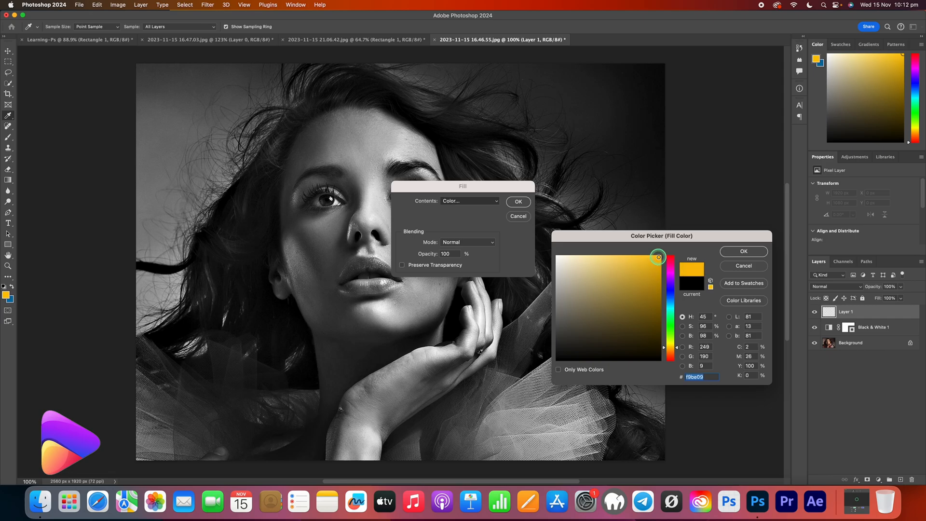
left_click(743, 252)
left_click(519, 201)
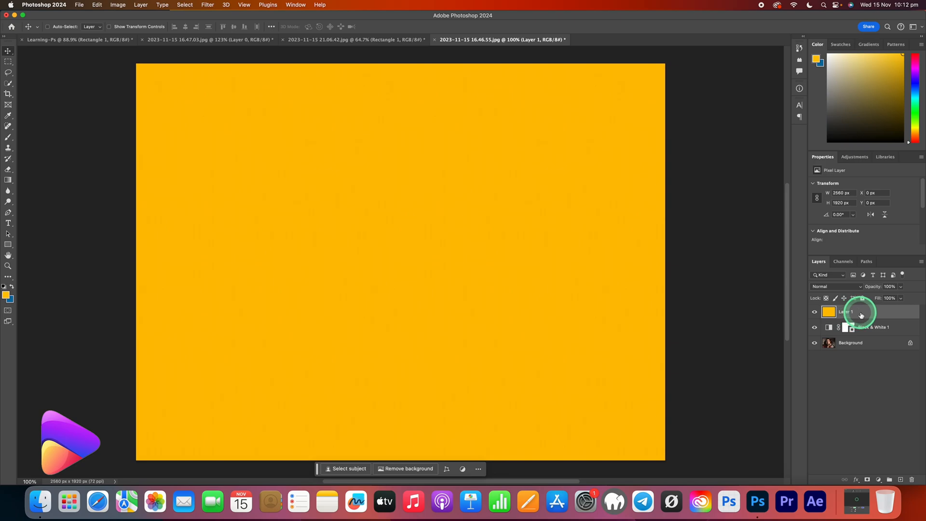
Hide the yellow layer and, with the Background layer active, load the Green channel as a selection.
left_click(815, 312)
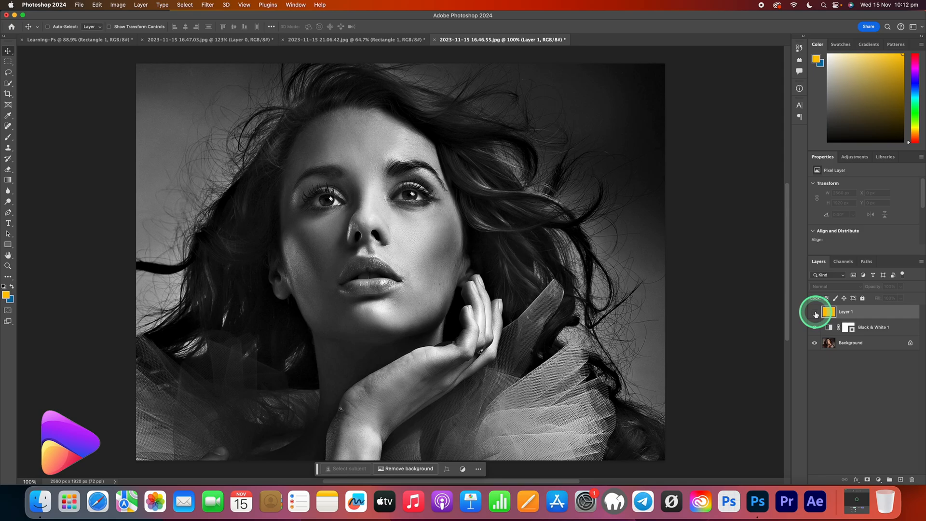
left_click(870, 343)
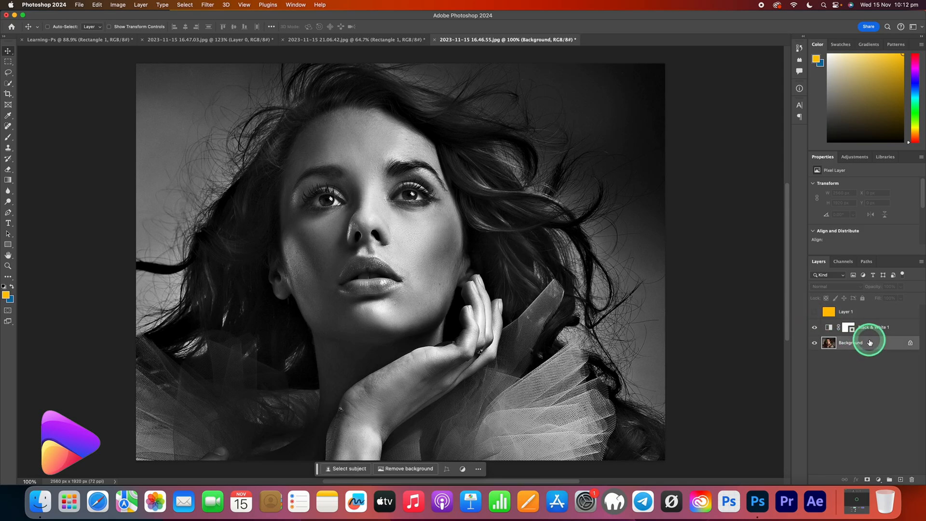
left_click(844, 262)
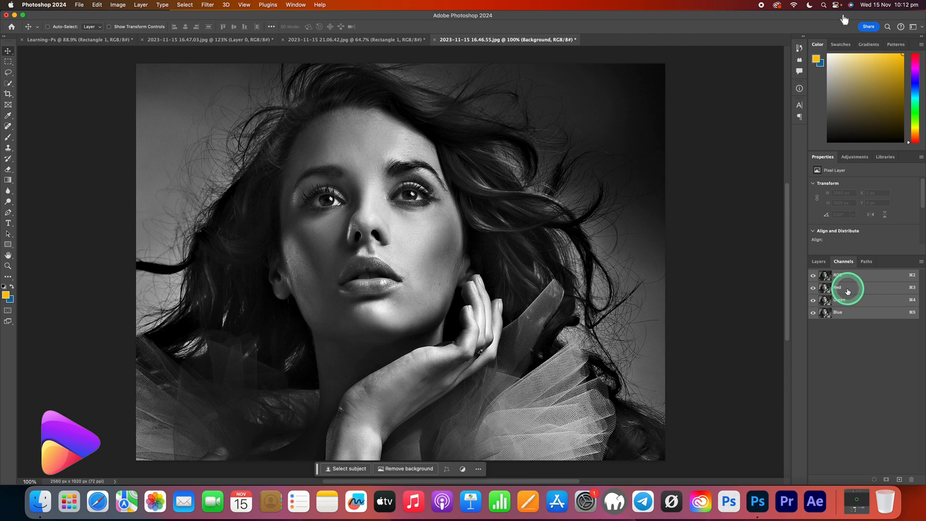
left_click(852, 301)
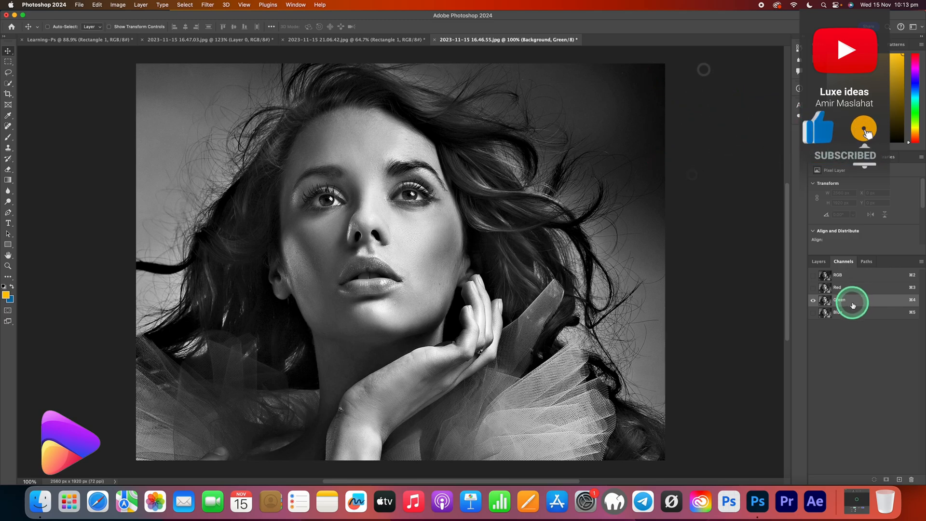
left_click(875, 480)
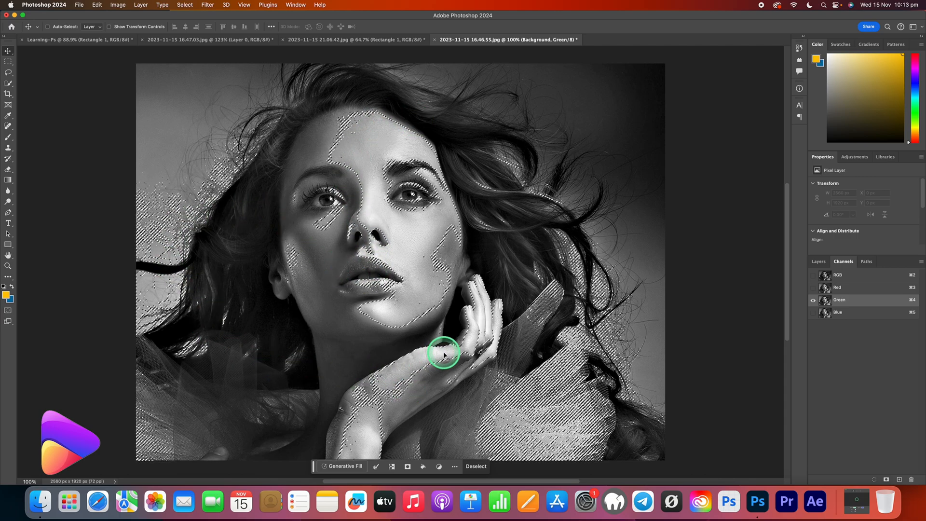
Add a layer mask to the yellow Layer 1 from the active selection.
left_click(819, 262)
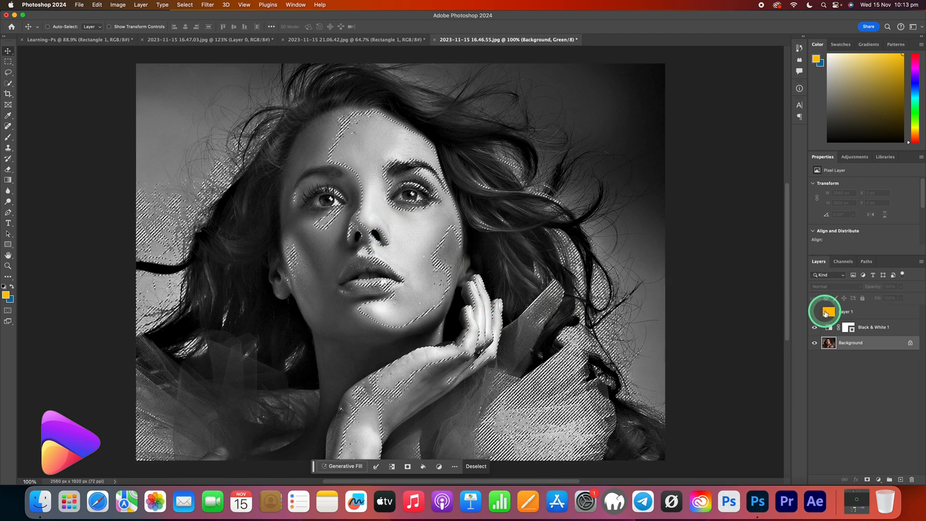
left_click(852, 314)
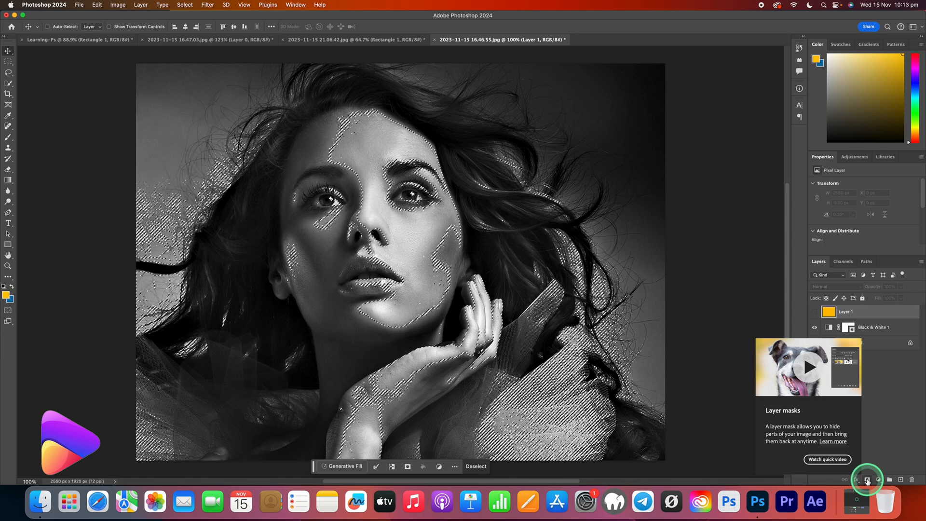
left_click(868, 480)
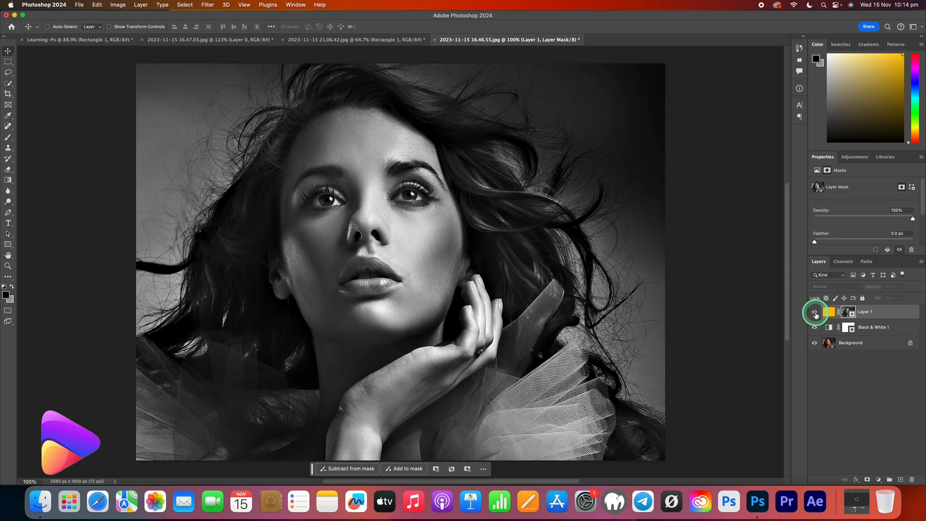
Show the masked Layer 1 and set its blend mode to Dissolve.
left_click(815, 313)
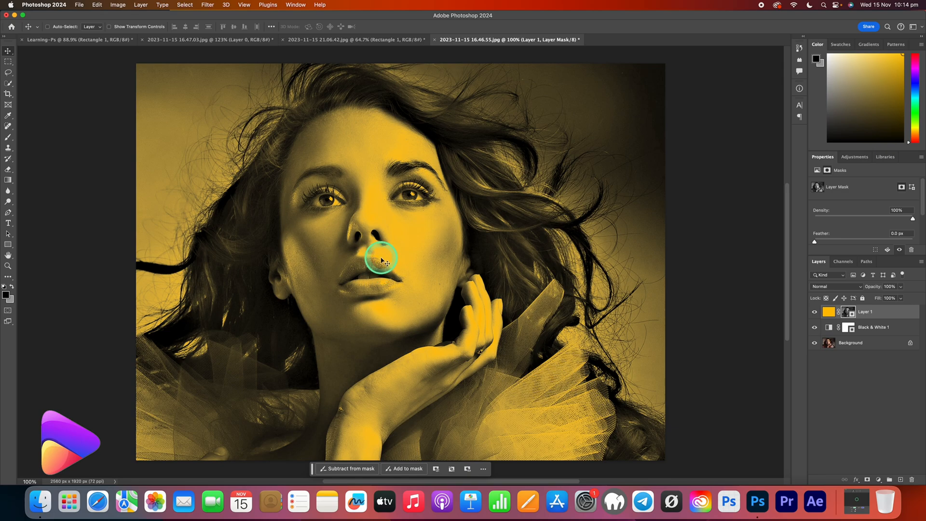
left_click(853, 290)
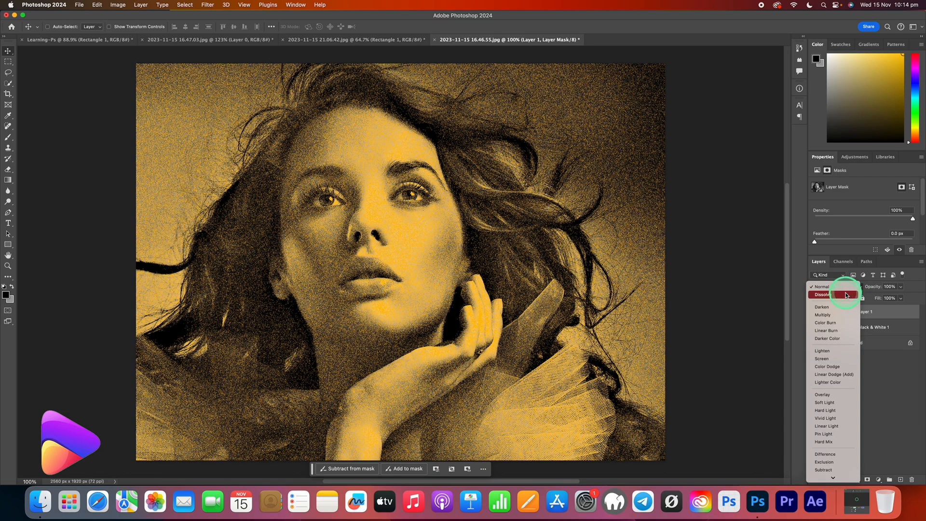
left_click(845, 295)
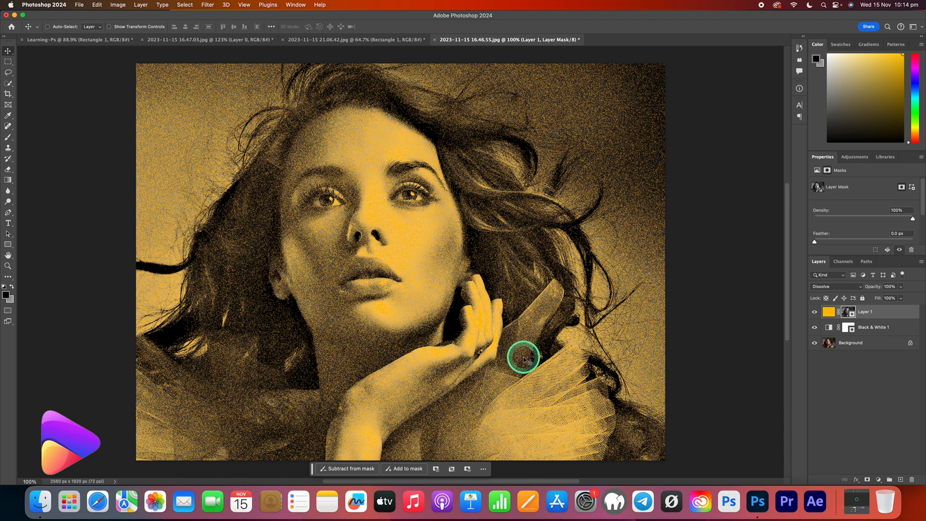
Create a new layer above Layer 1 and fill it with black, #000000, at 100% opacity.
left_click(900, 480)
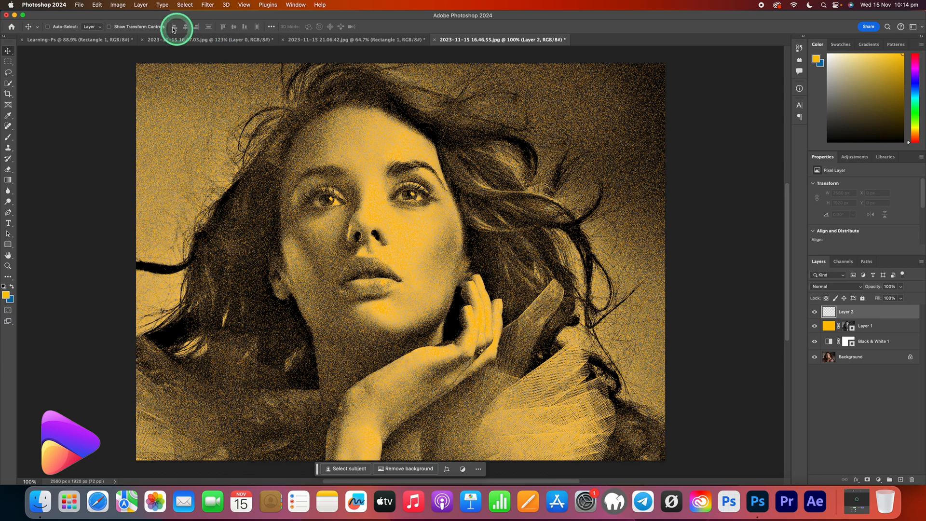
left_click(97, 5)
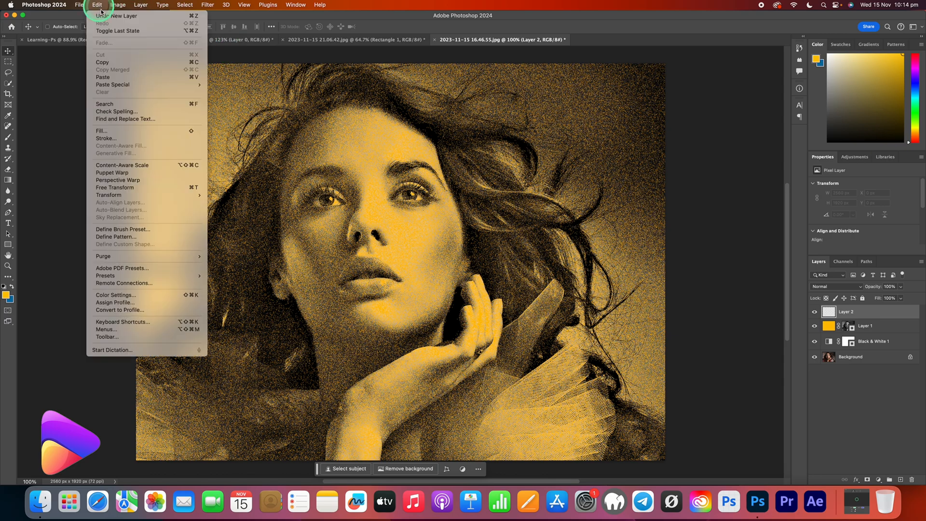
left_click(115, 130)
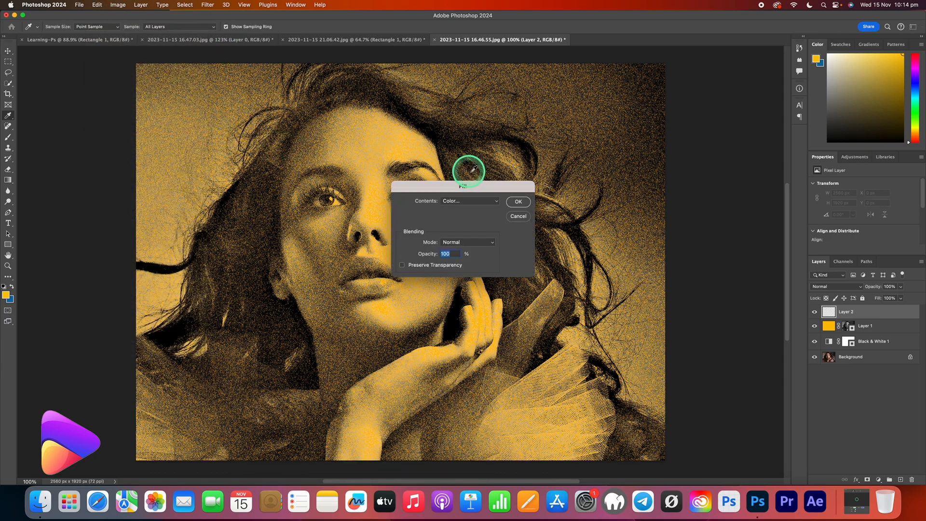
left_click(478, 207)
left_click(488, 208)
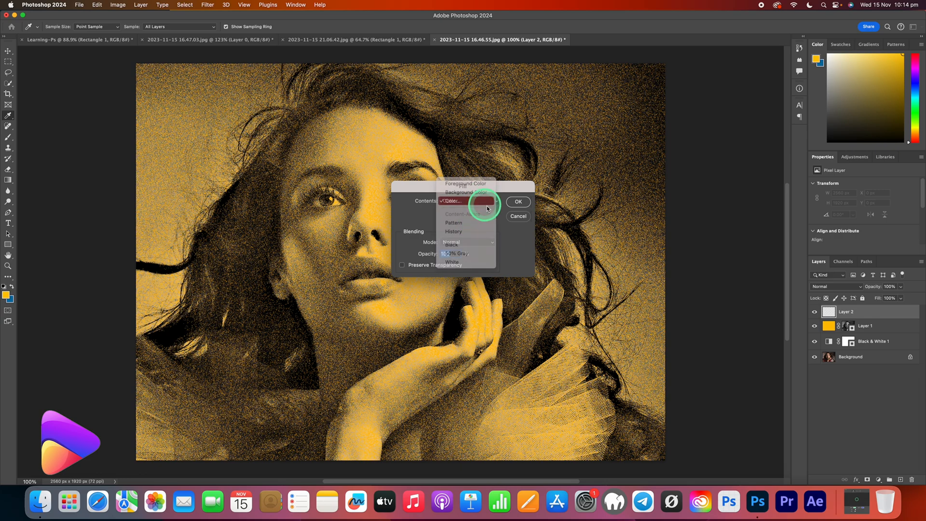
mouse_move(658, 265)
left_mouse_down()
mouse_move(634, 302)
mouse_move(553, 362)
left_mouse_up()
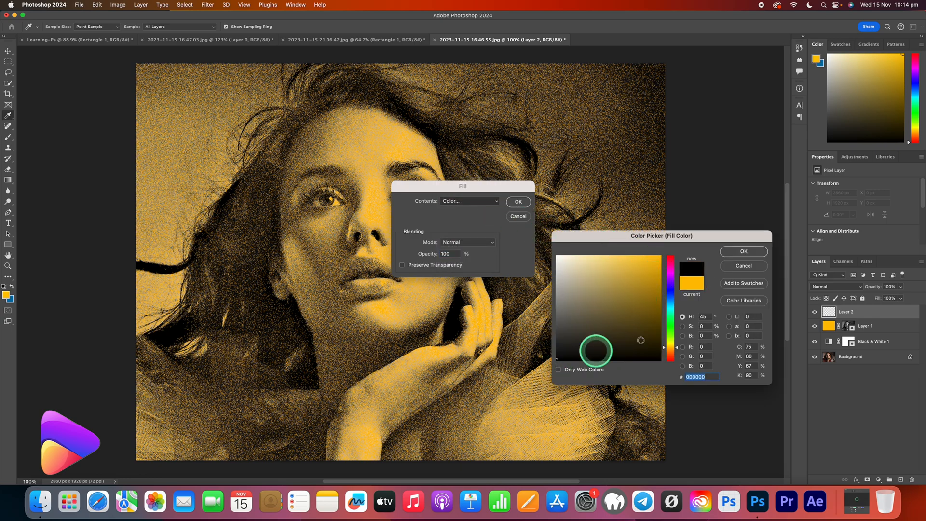
left_click(735, 257)
left_click(524, 201)
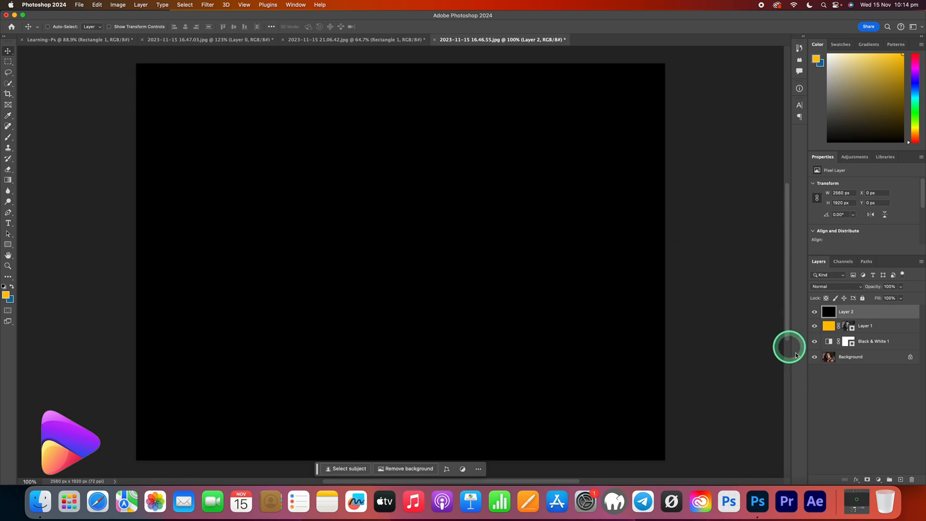
Hide the Background layer and move the black Layer 2 directly beneath the Black & White 1 adjustment layer.
left_click(815, 341)
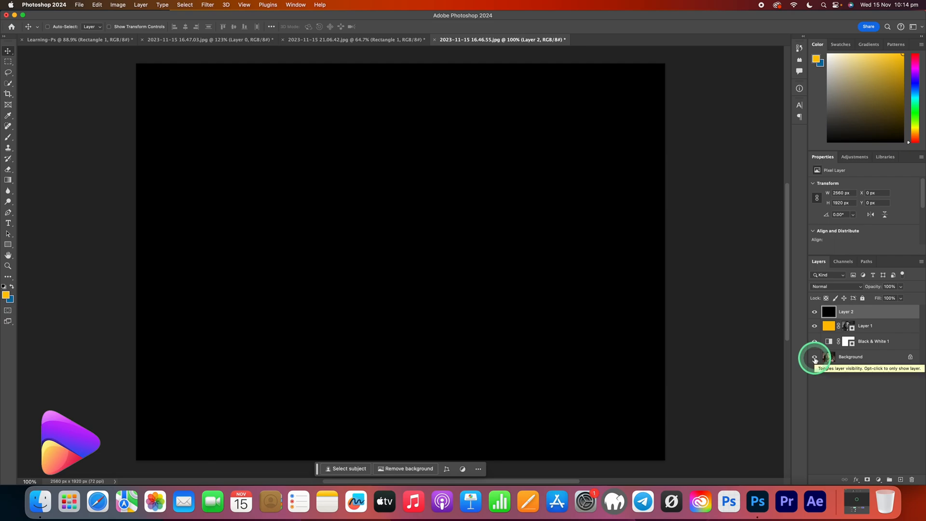
left_click(814, 358)
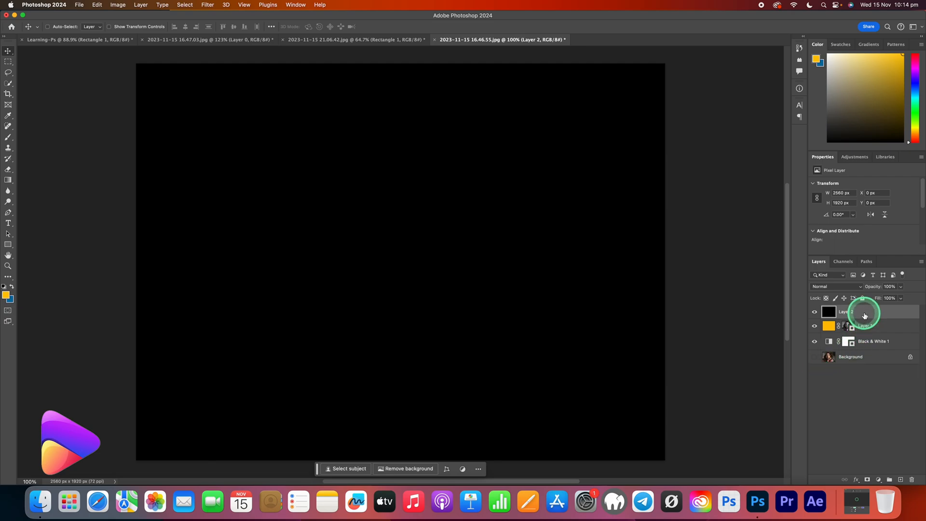
left_click_drag(865, 316, 861, 350)
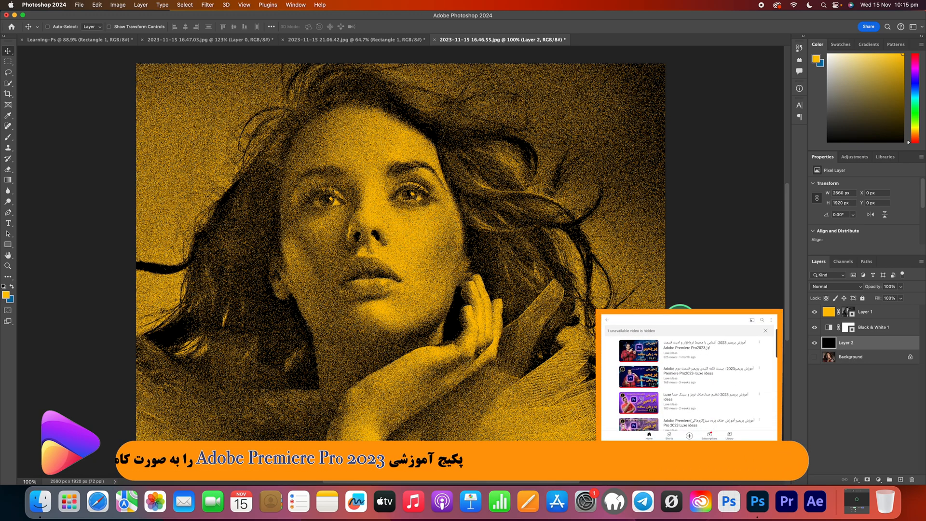
Toggle the visibility of Layer 2 and the Background to compare the portrait over black, over the photo and over transparency.
left_click(814, 343)
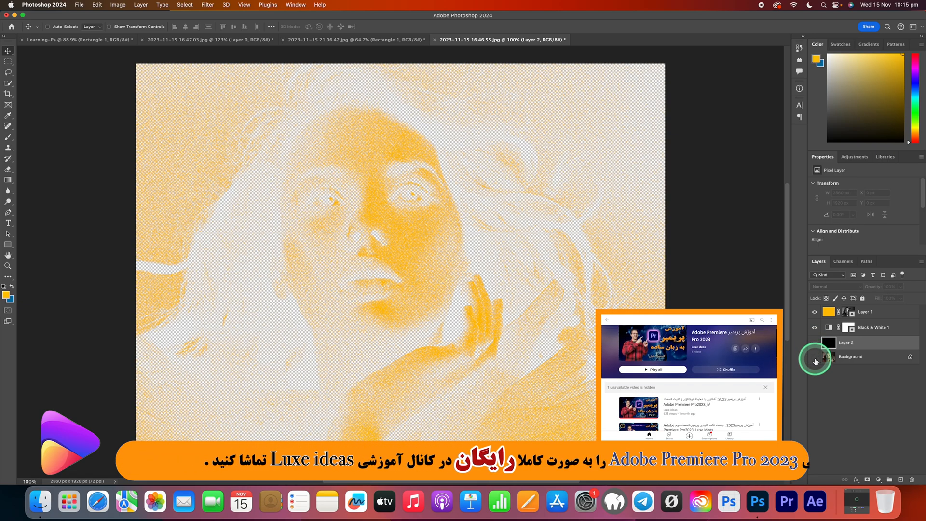
left_click(814, 357)
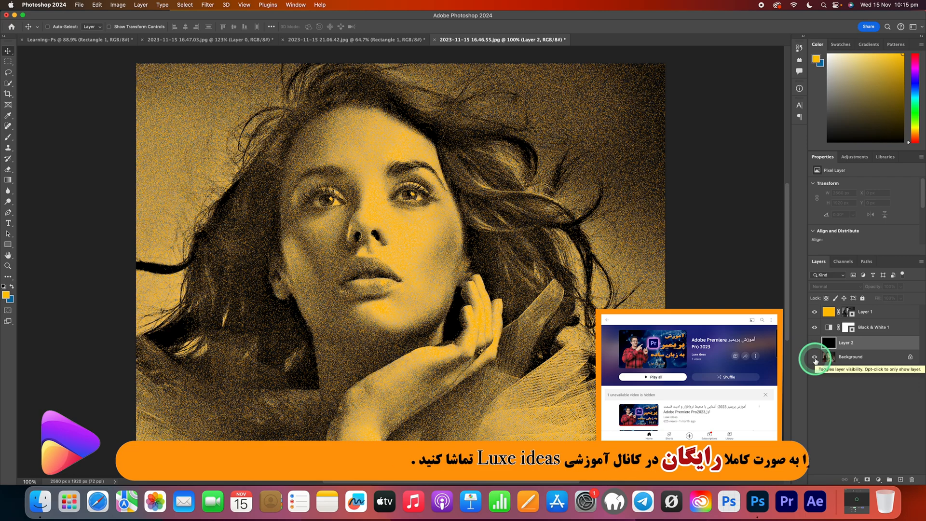
left_click(815, 357)
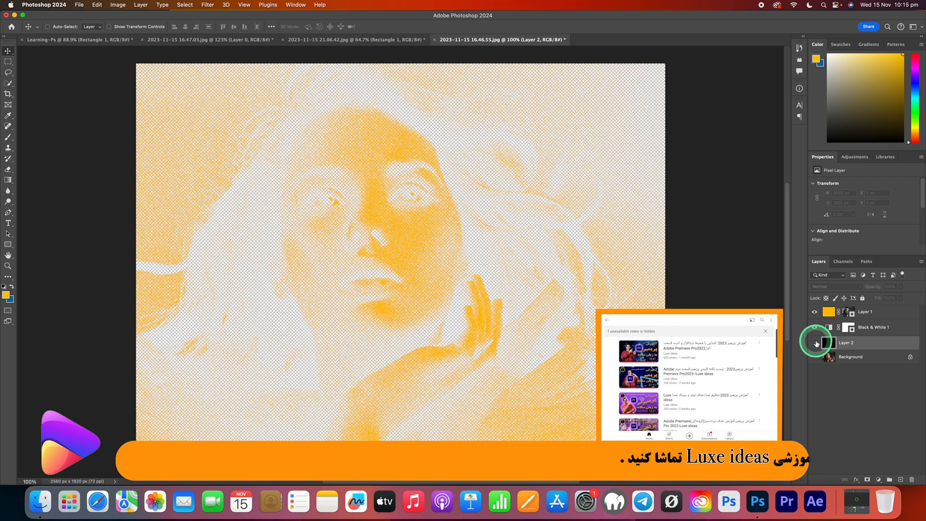
left_click(815, 343)
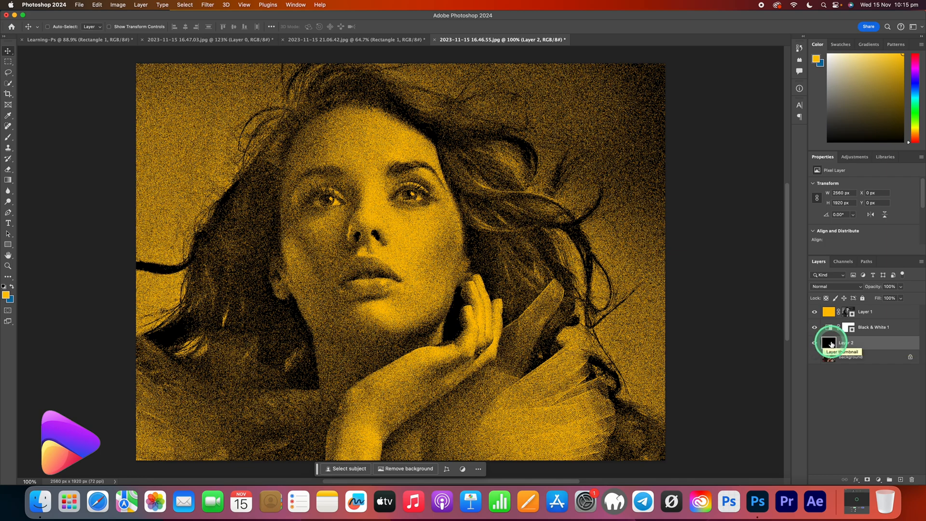
left_click(814, 342)
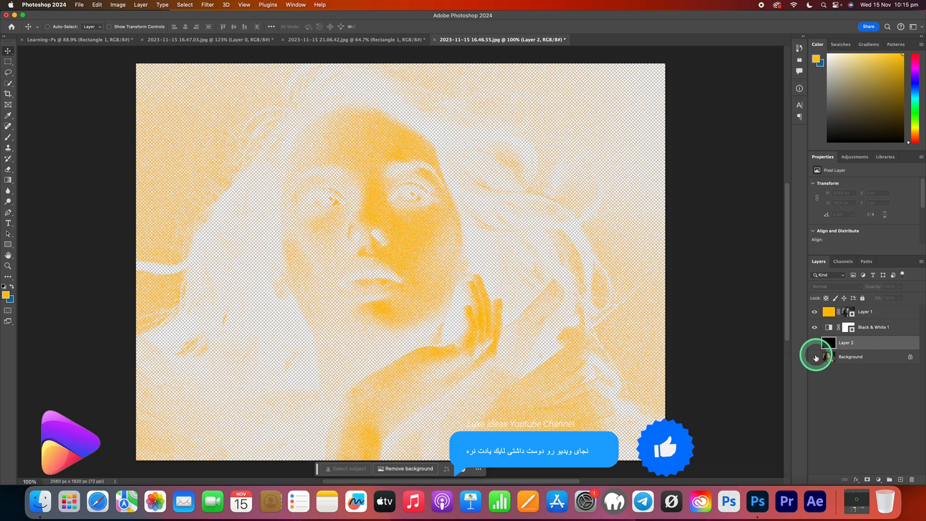
left_click(815, 357)
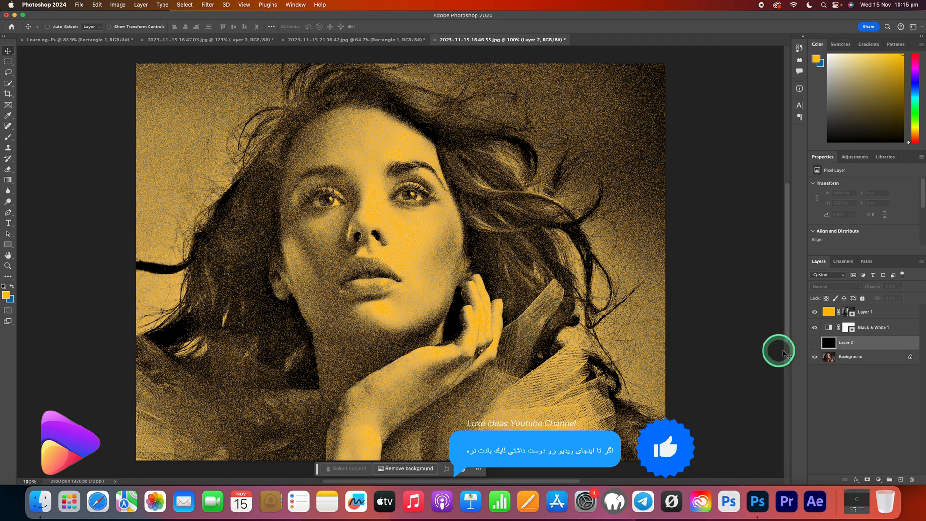
left_click(815, 358)
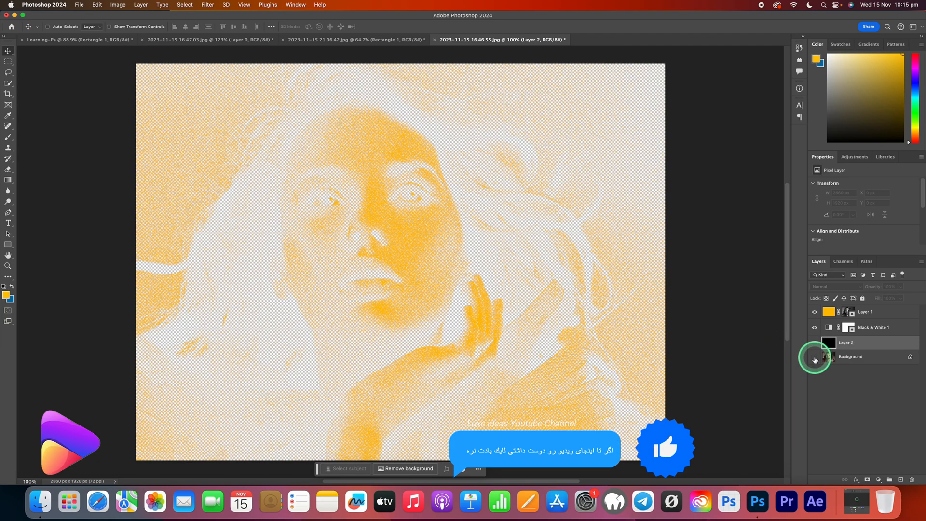
left_click(815, 343)
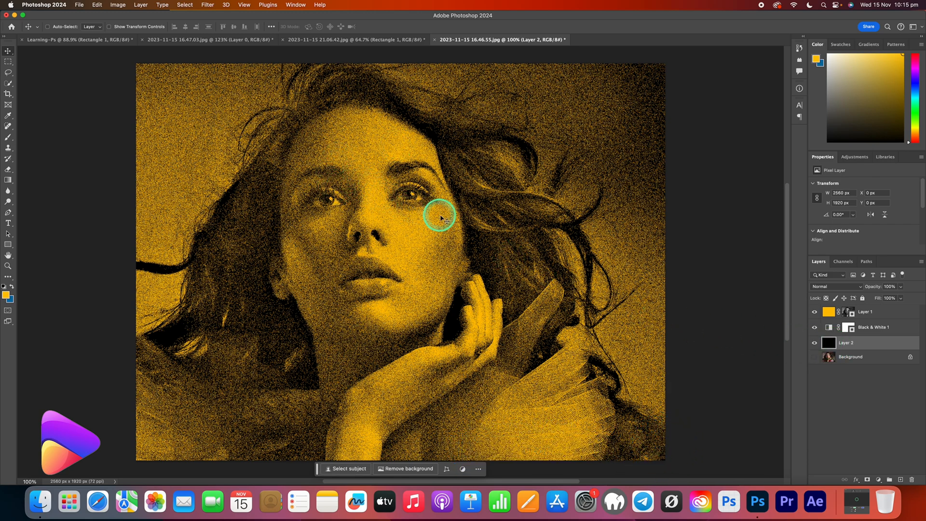
Preview the black Layer 2 at a lower opacity and return it to 100%.
left_click(900, 287)
left_click_drag(900, 297, 897, 299)
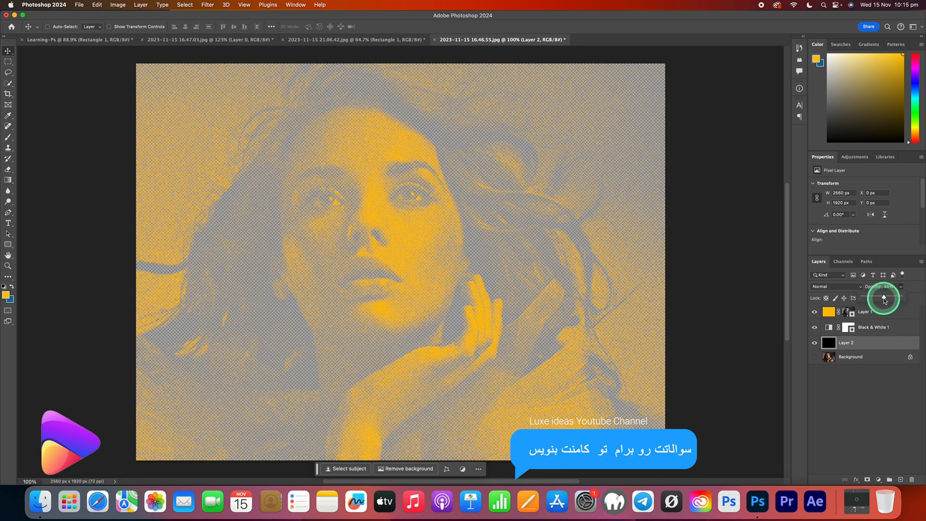
left_click_drag(884, 300, 901, 300)
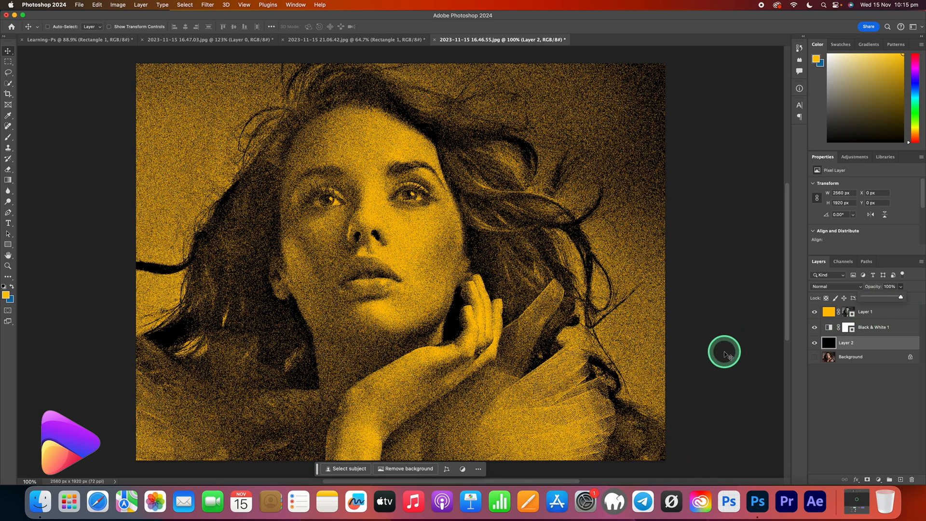